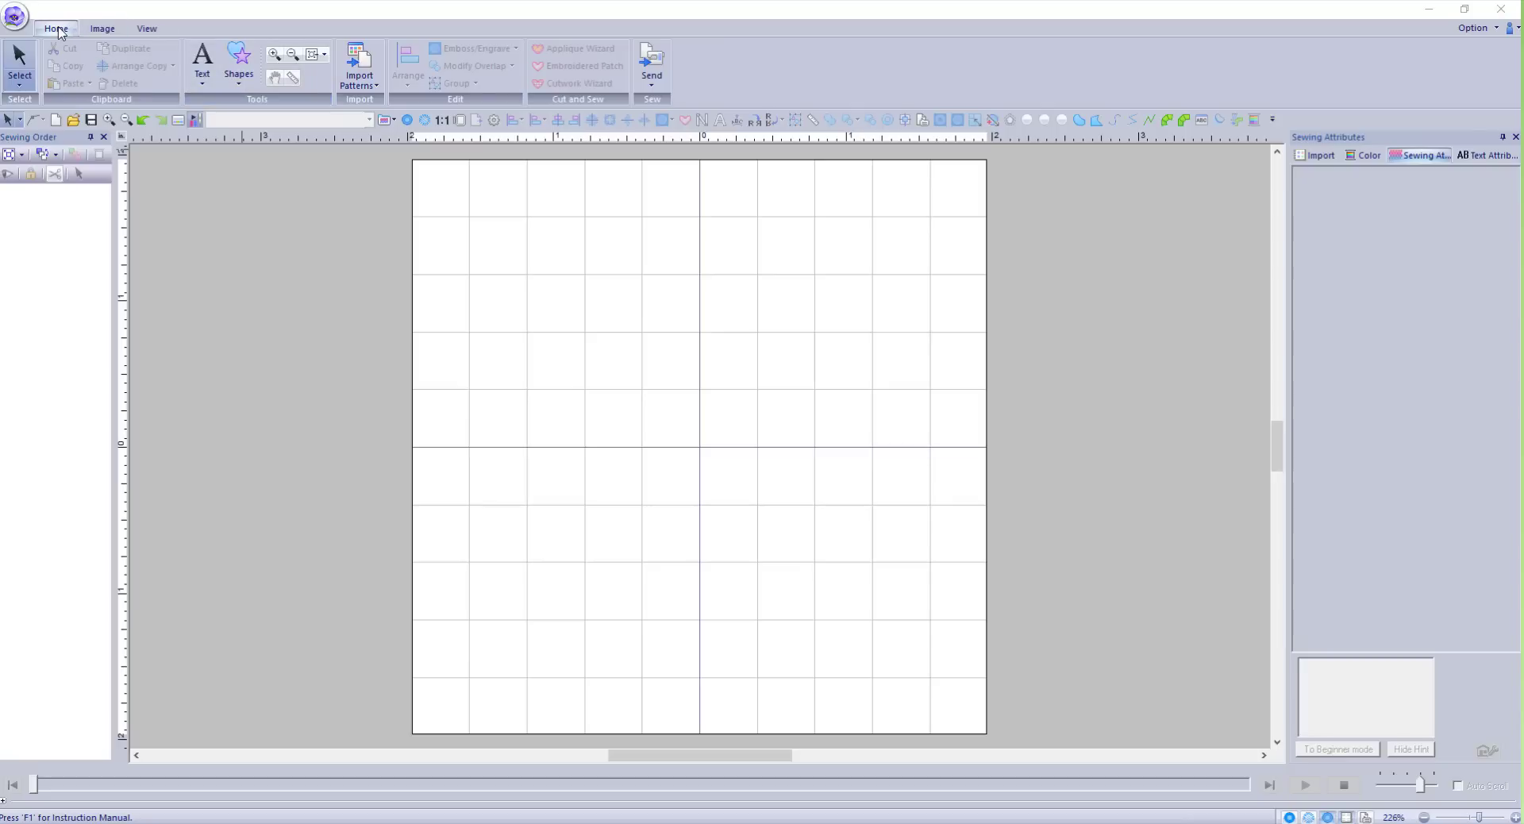
Draw a 1.64 × 1.63 inch heart from the Shapes gallery just right of the page centre.
click(241, 79)
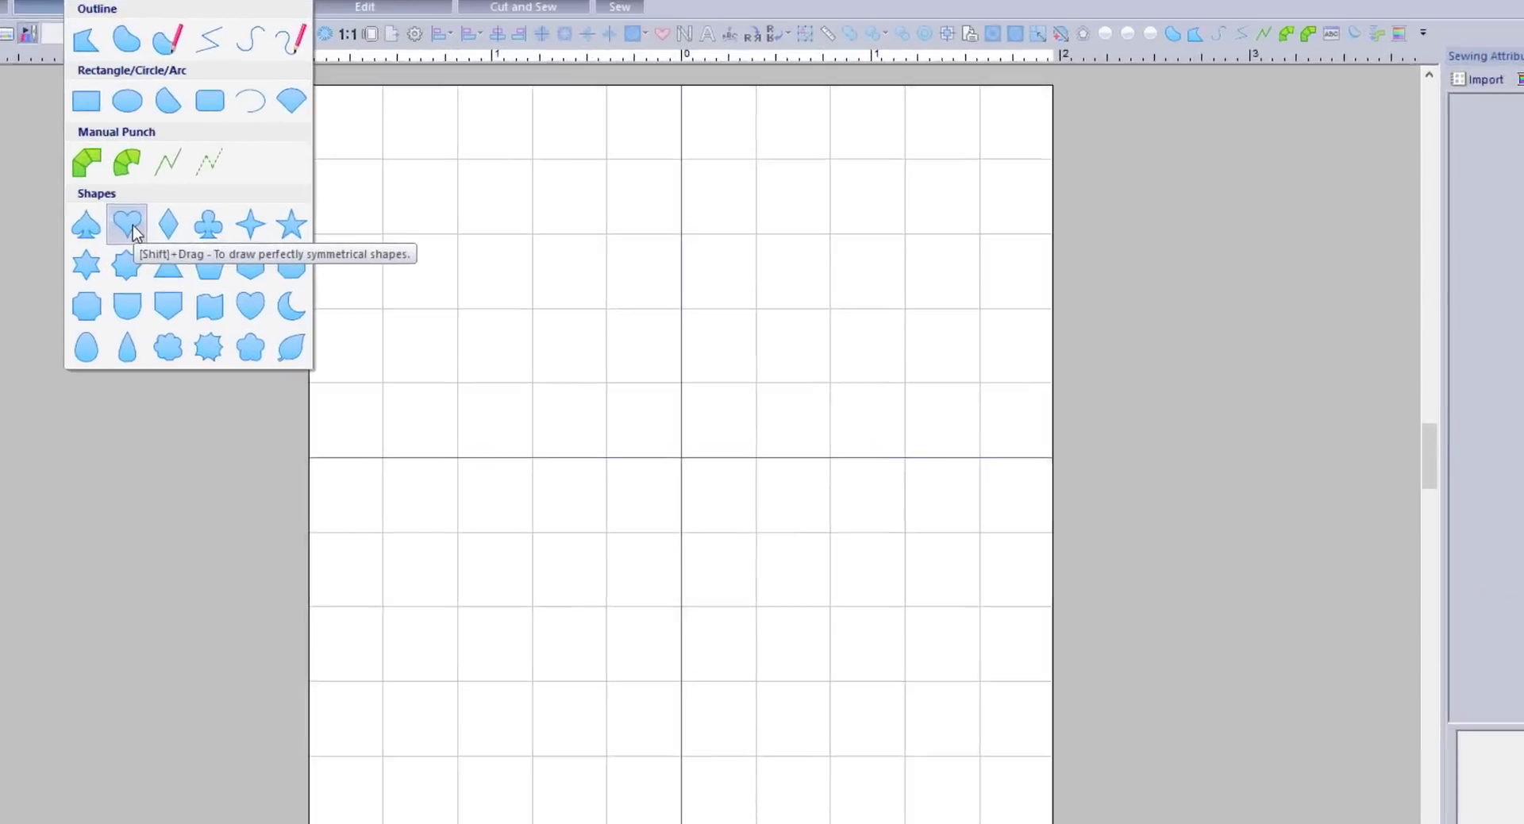
click(276, 268)
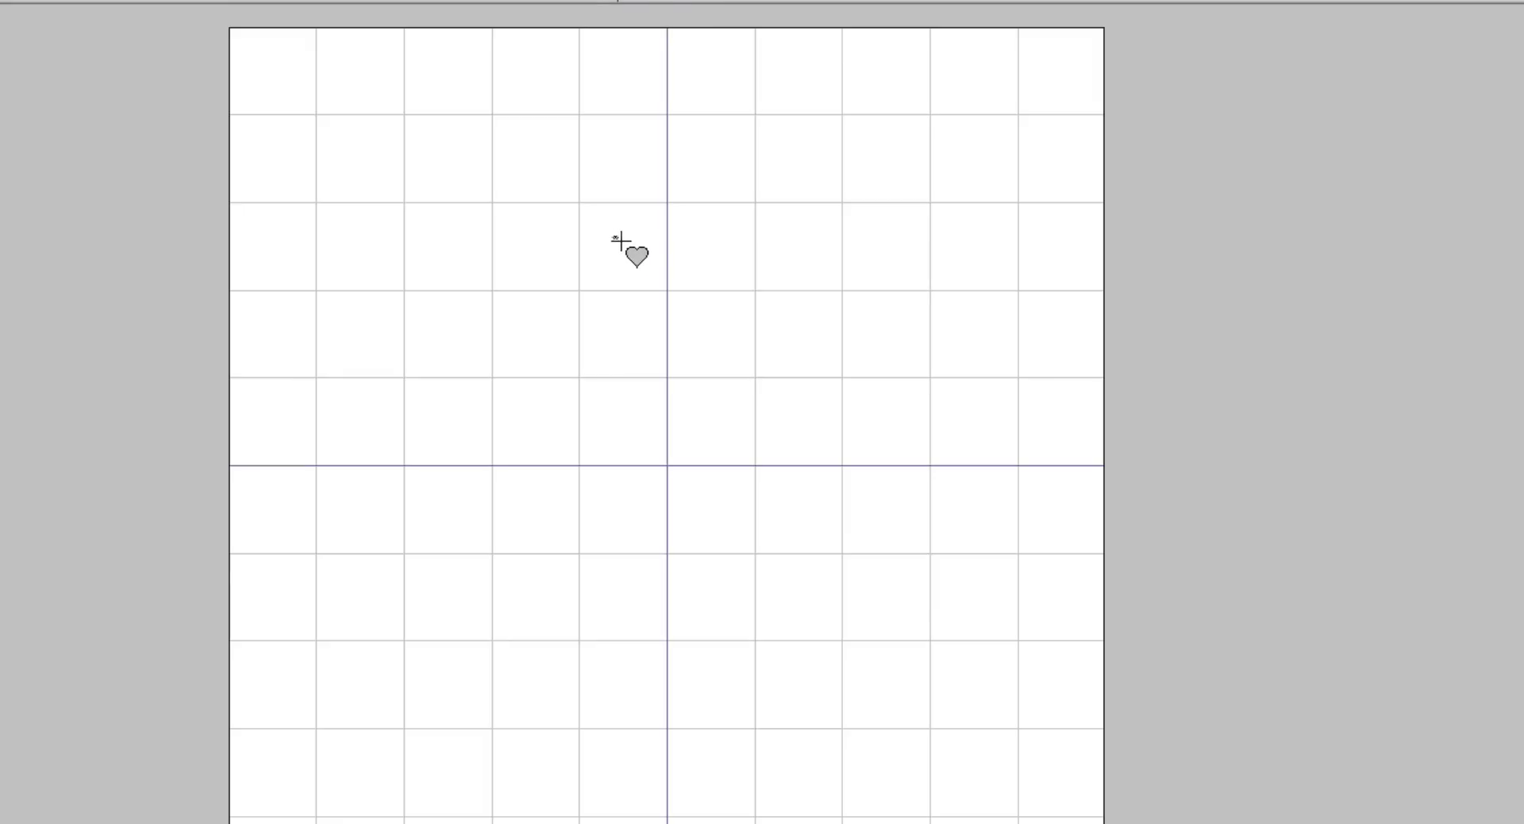
mouse_move(619, 238)
mouse_down()
mouse_move(728, 395)
mouse_move(711, 364)
mouse_move(687, 497)
mouse_move(789, 497)
mouse_move(922, 643)
mouse_move(852, 535)
mouse_move(796, 513)
mouse_move(926, 470)
mouse_move(915, 345)
mouse_move(888, 452)
mouse_move(728, 500)
mouse_move(705, 515)
mouse_move(702, 577)
mouse_move(780, 577)
mouse_move(892, 491)
mouse_move(921, 631)
mouse_move(911, 592)
mouse_up()
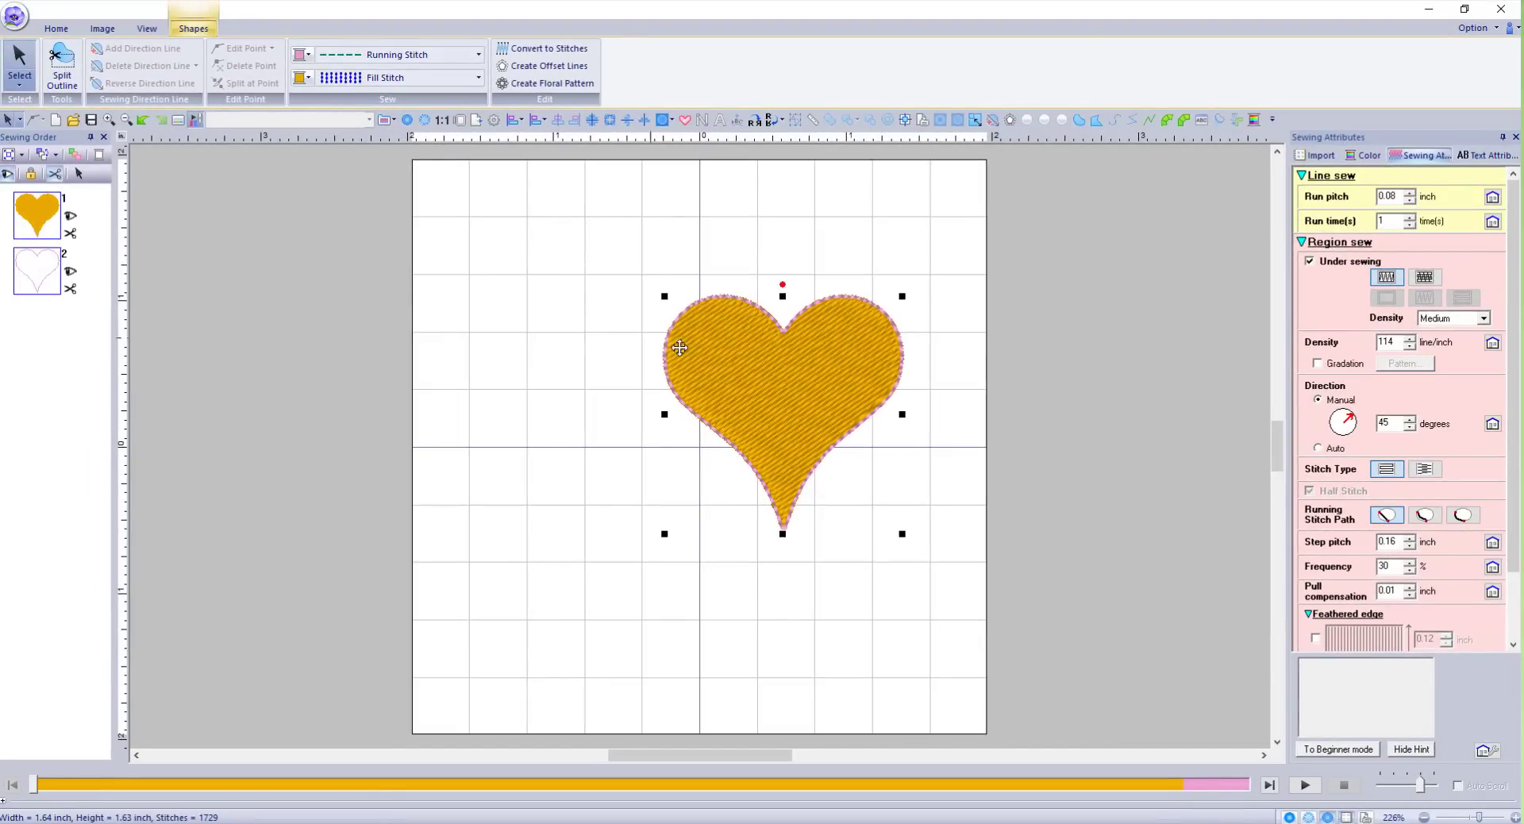
Move the heart onto the centre line and try Radial, Stippling, then Motif Stitch fills.
drag(778, 381, 681, 350)
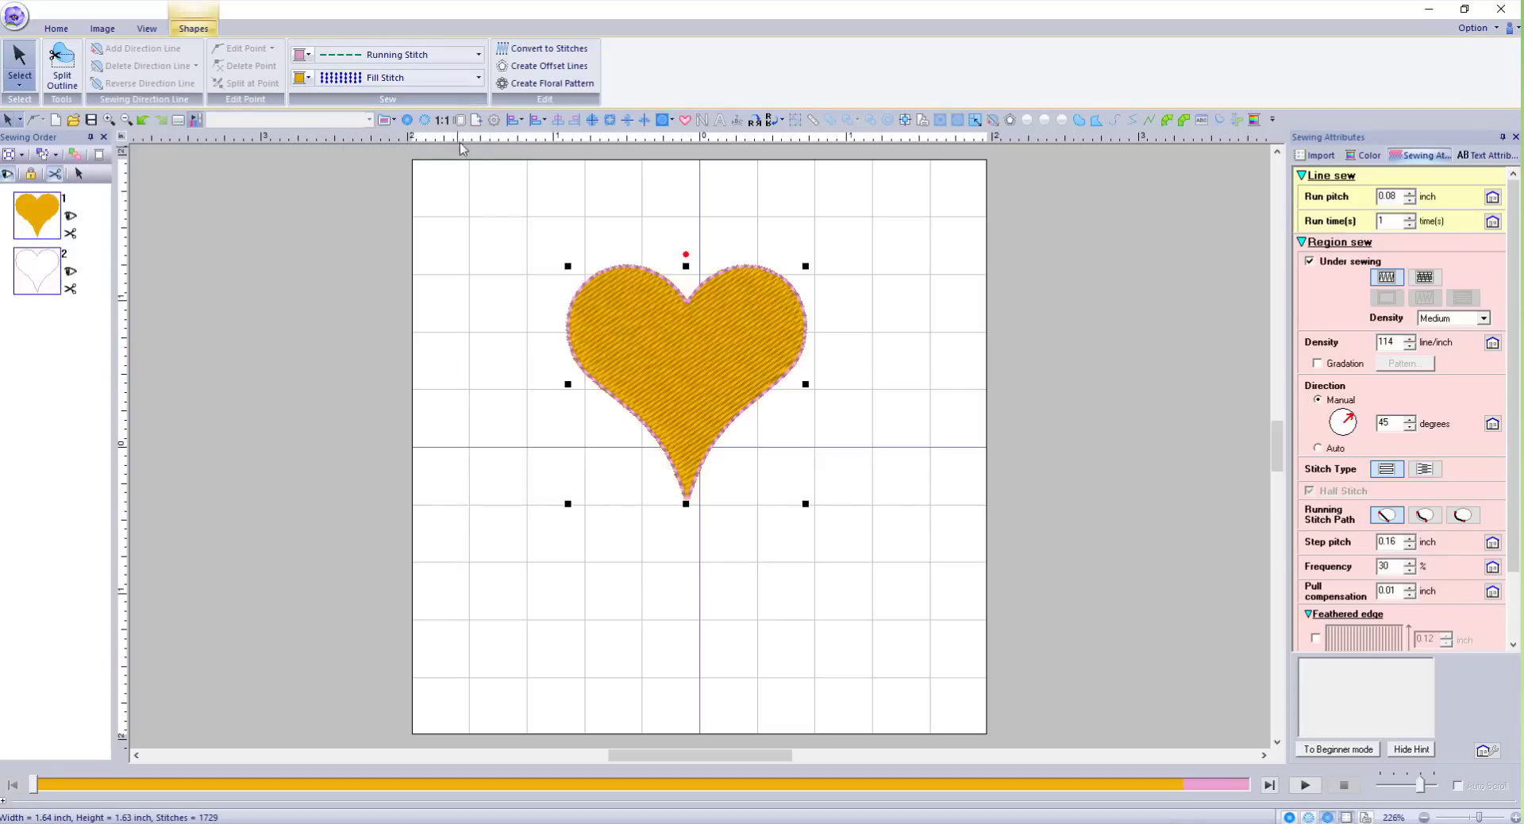
click(451, 82)
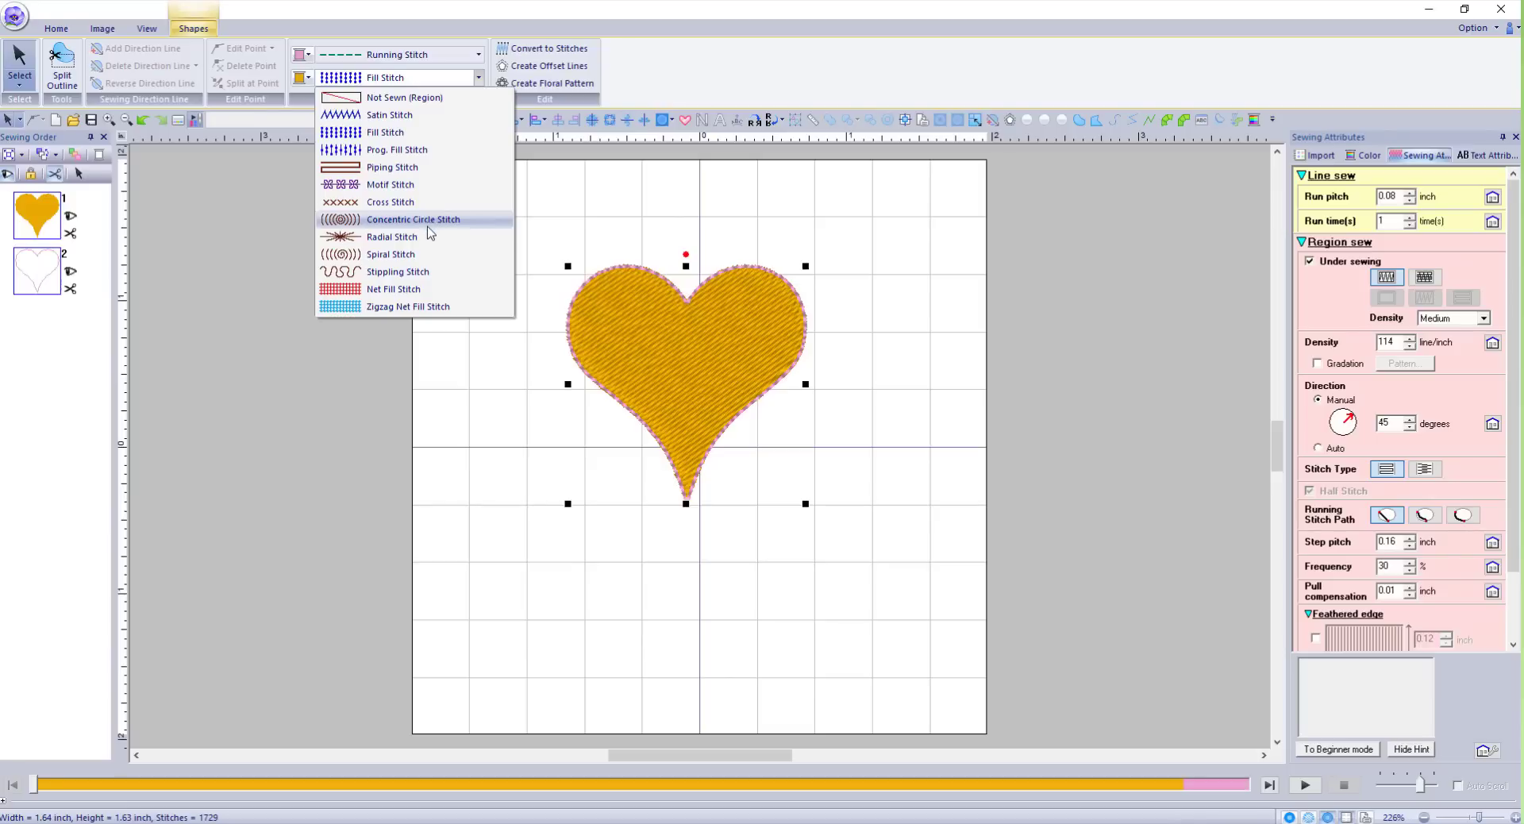
click(412, 242)
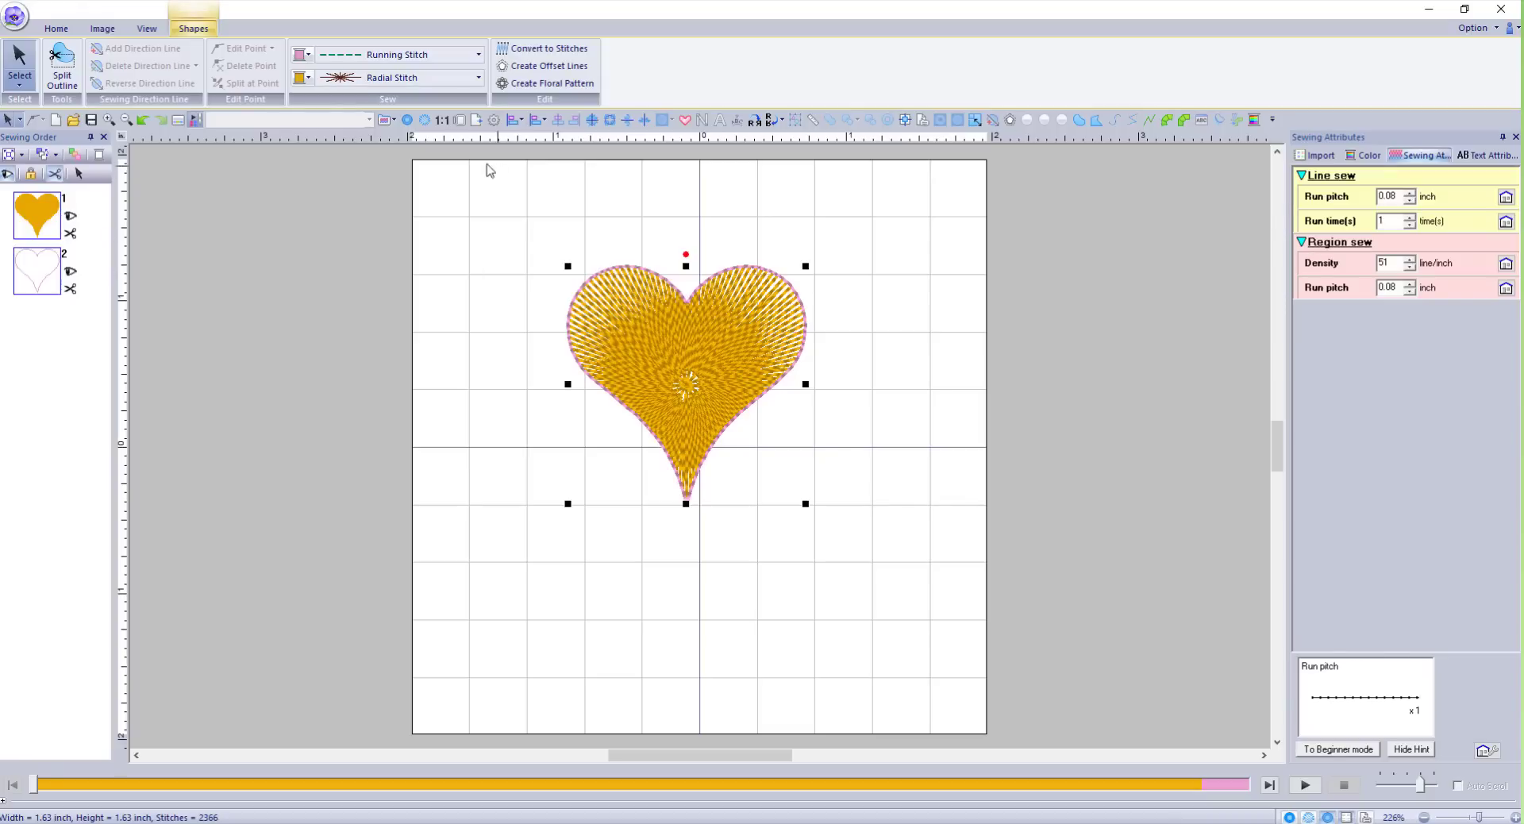
click(416, 80)
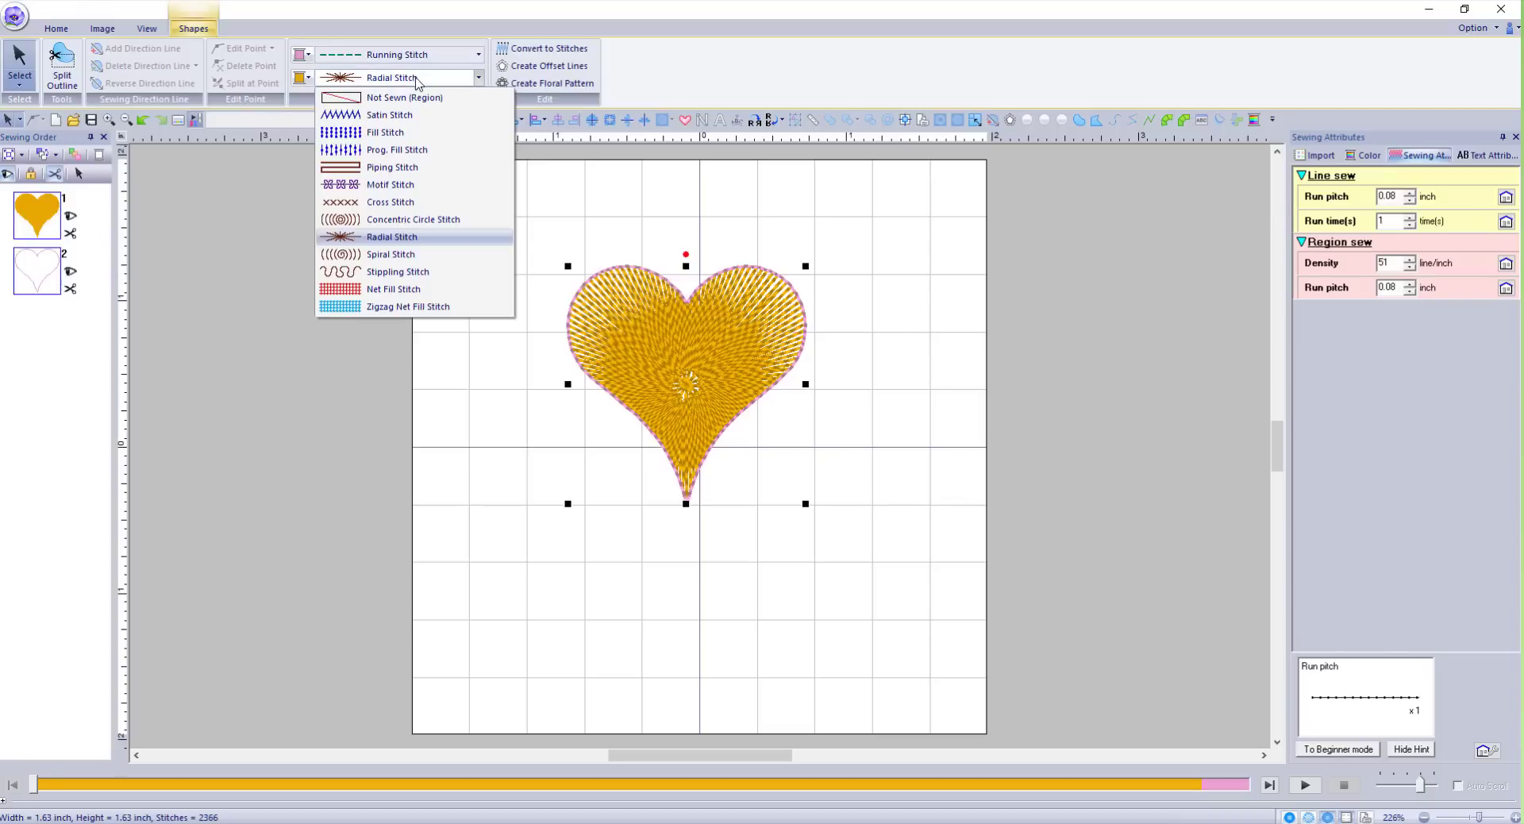
click(389, 271)
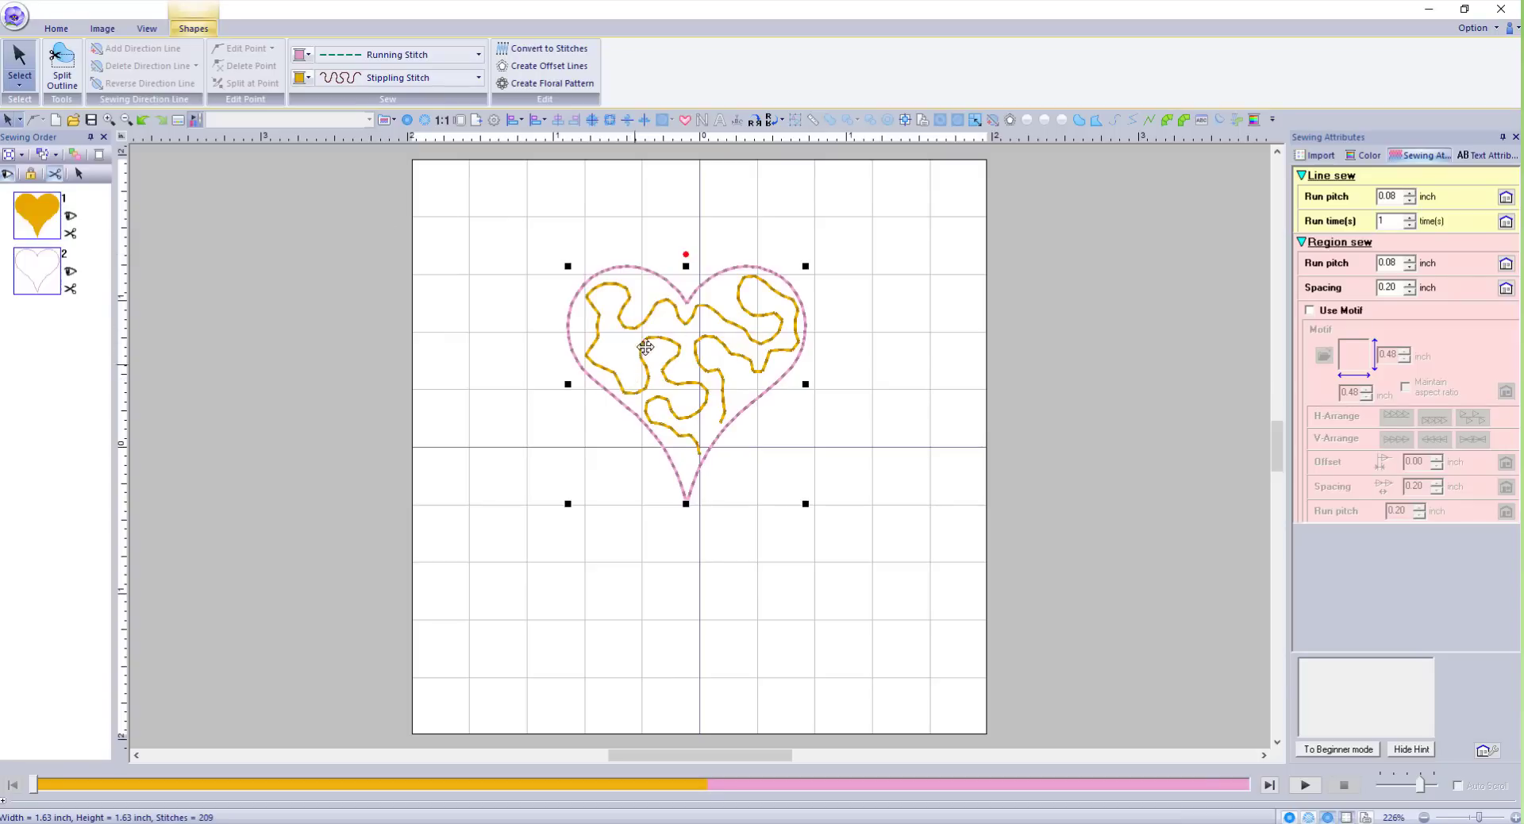
click(429, 79)
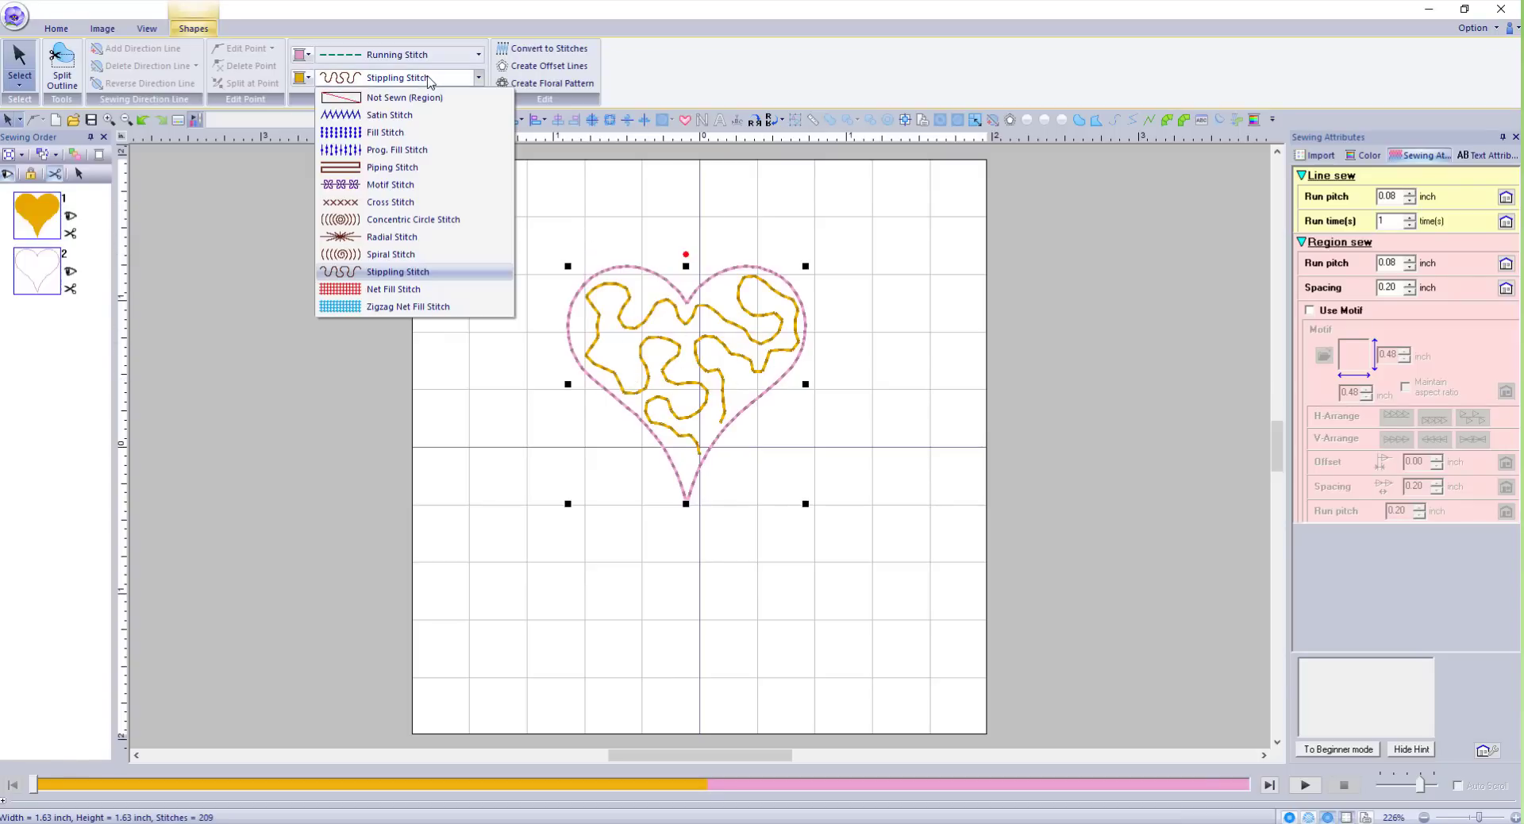
click(390, 184)
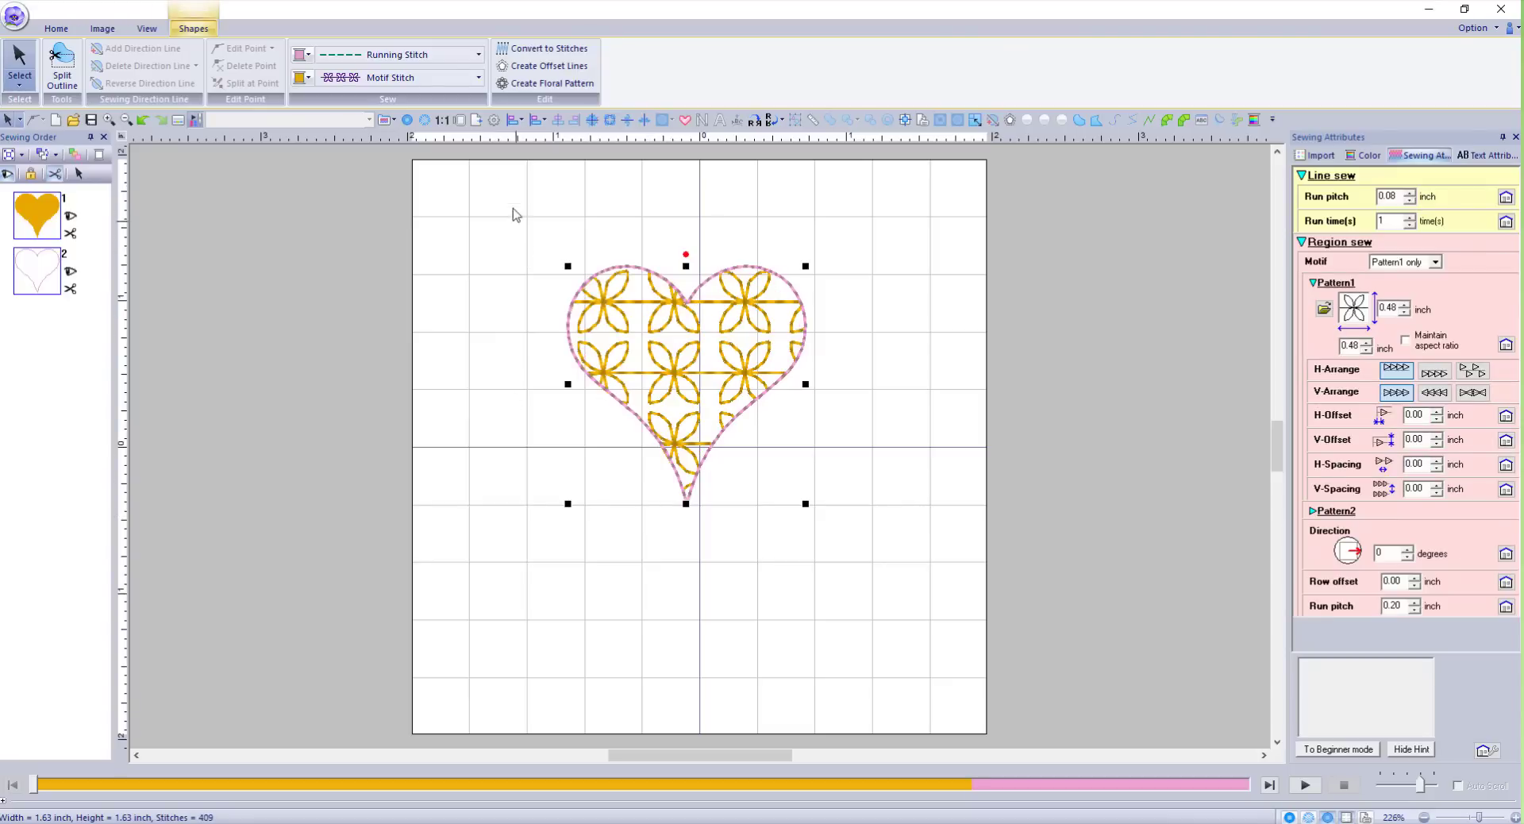
Restore the heart's plain Fill Stitch and switch its outline to Motif Stitch.
click(458, 55)
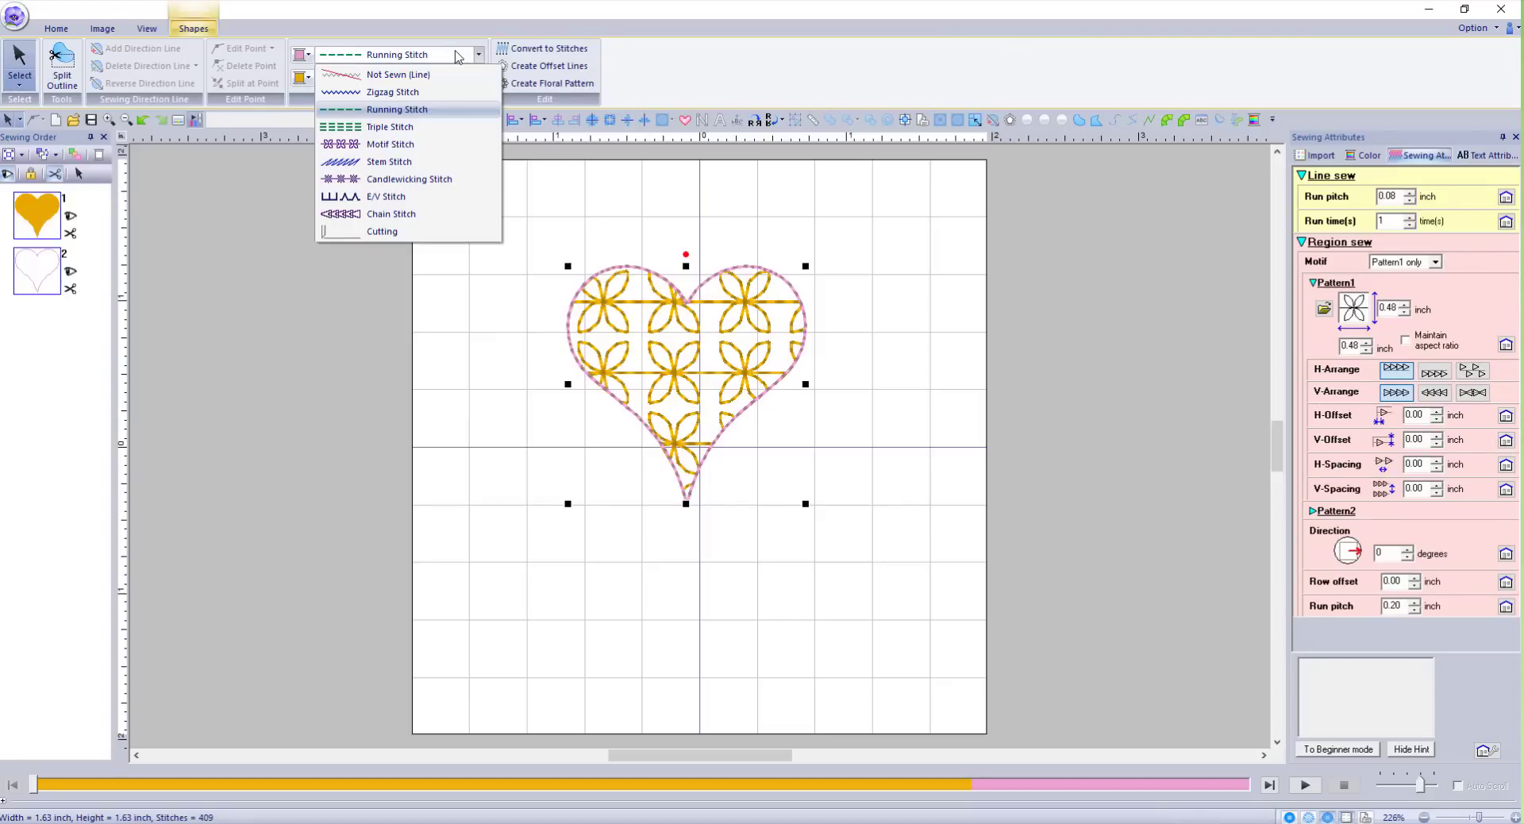
click(421, 75)
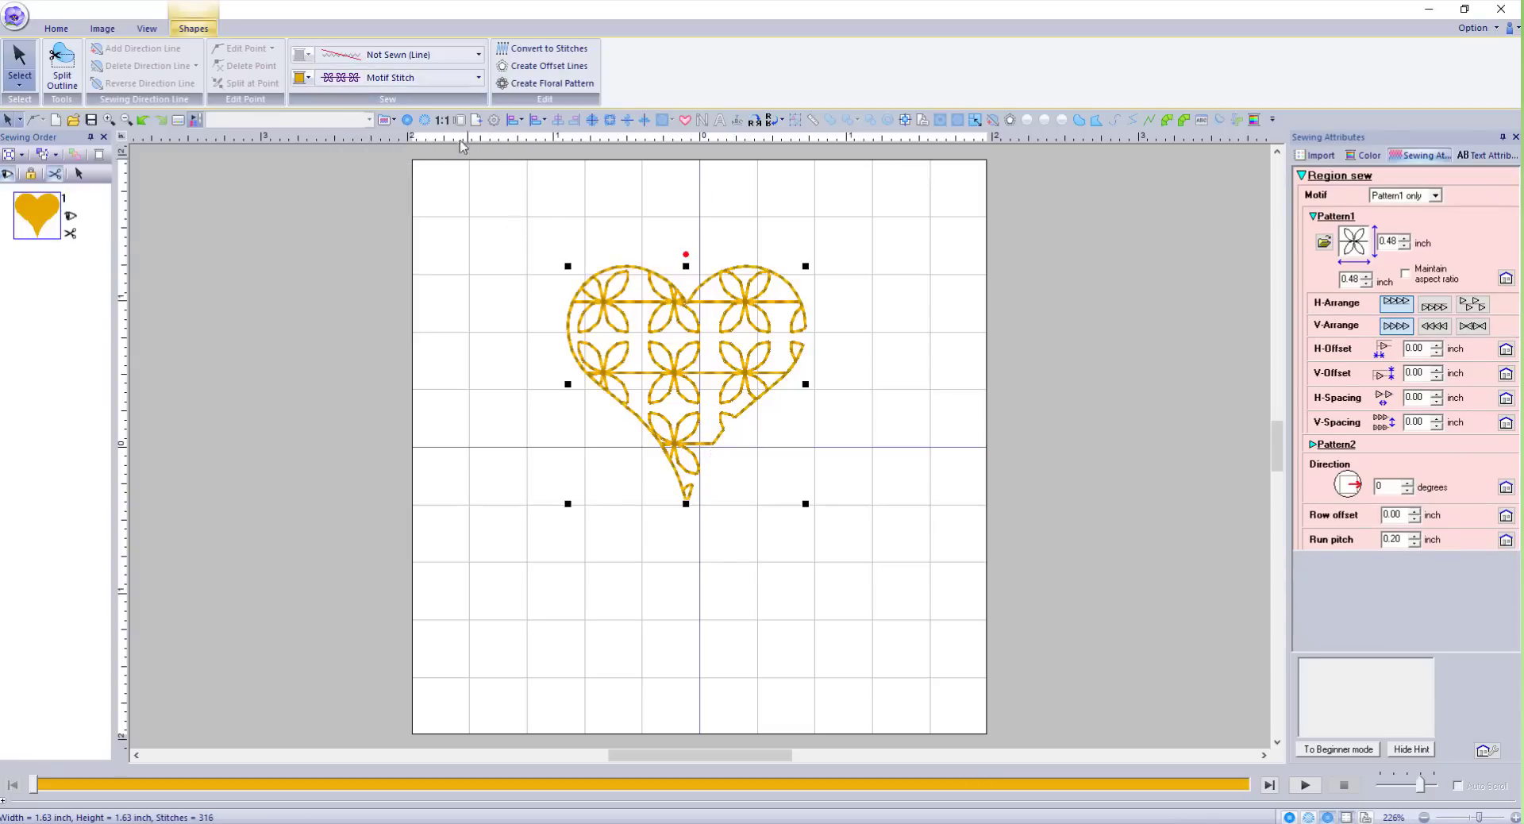
click(444, 80)
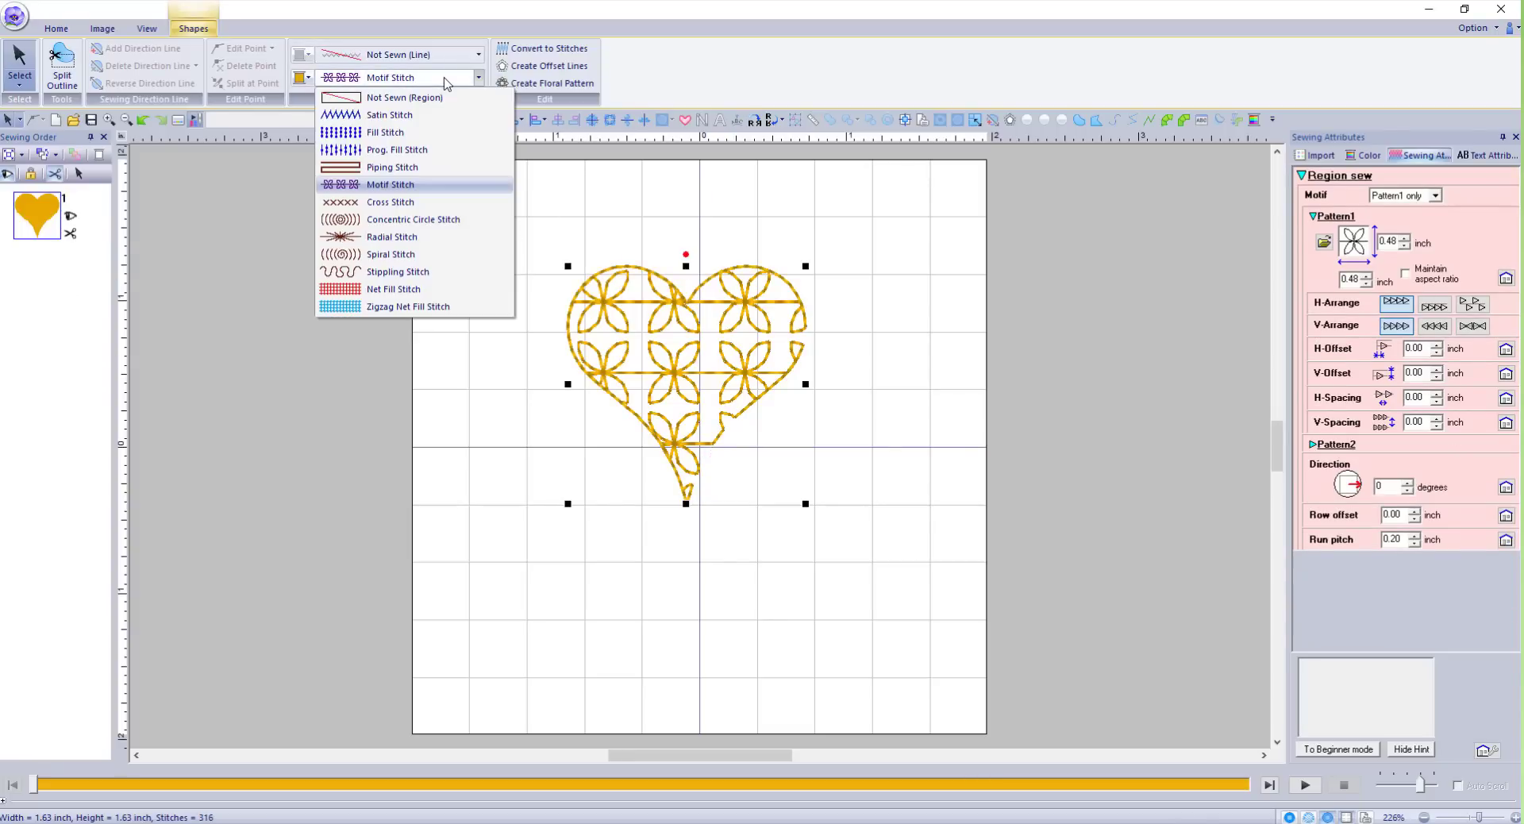
click(393, 133)
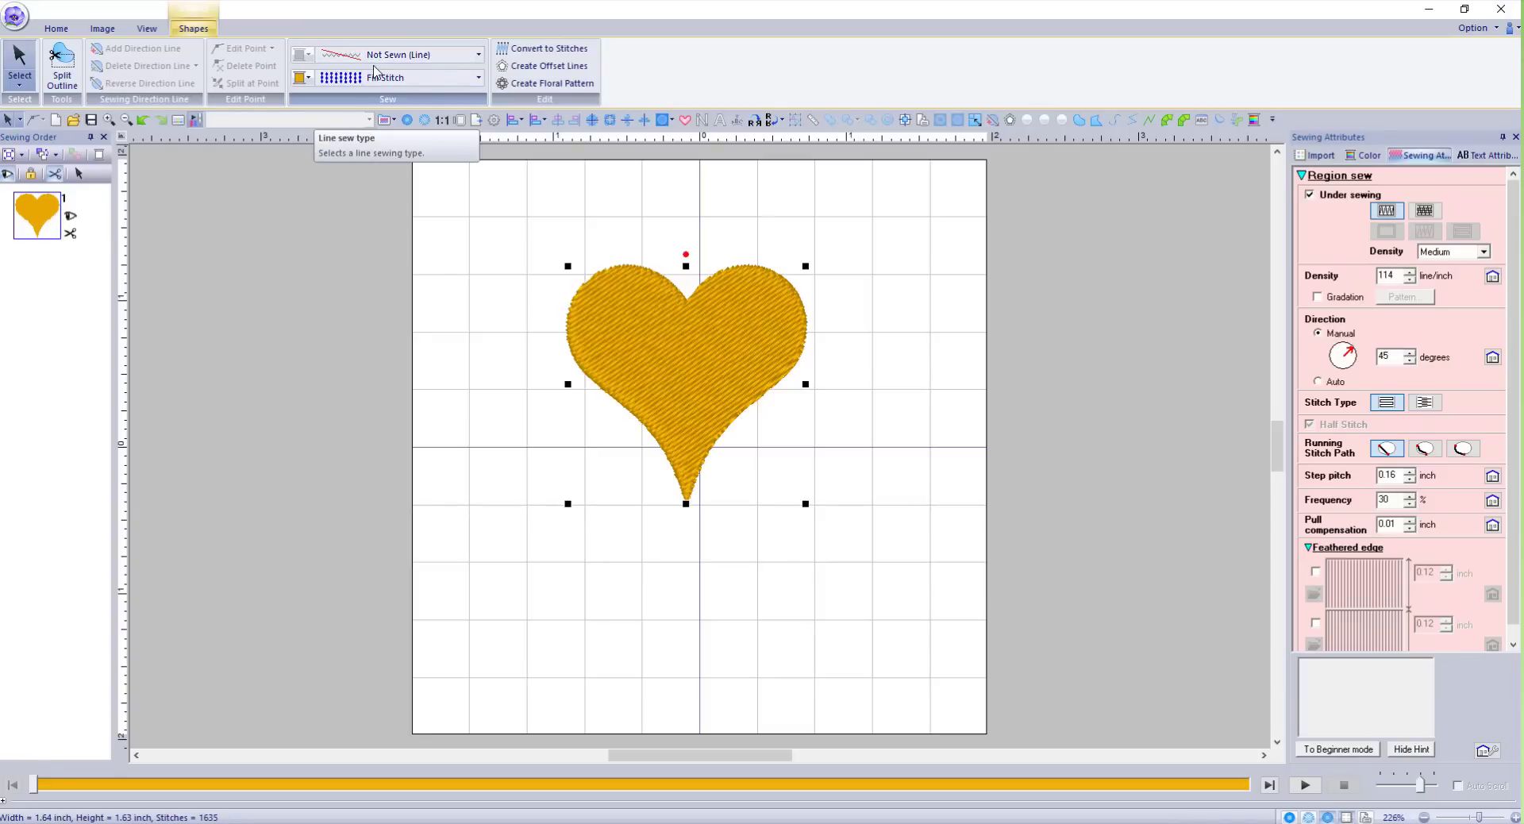
click(443, 61)
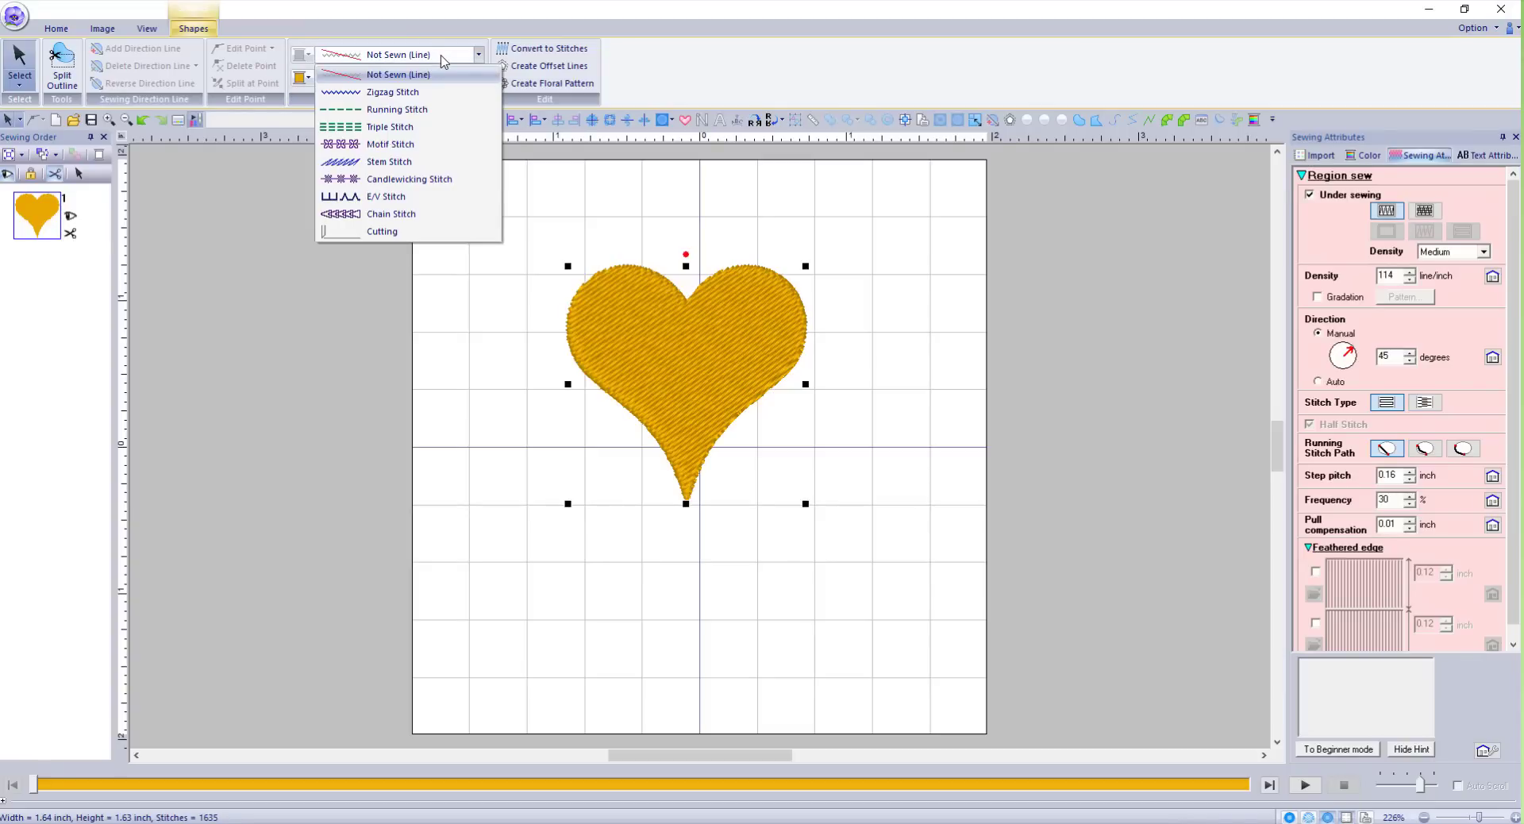
click(407, 93)
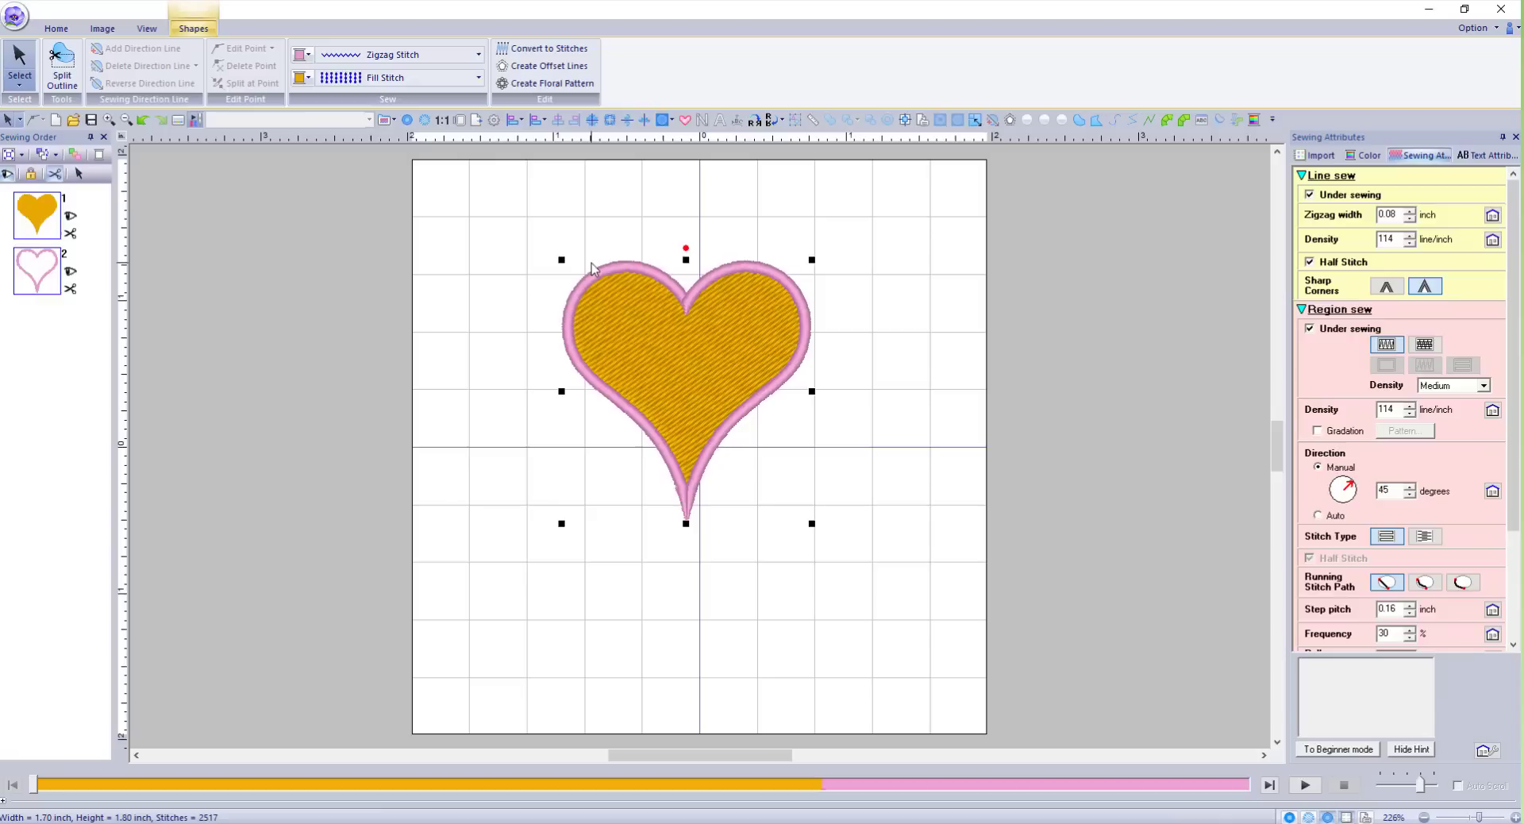
click(422, 57)
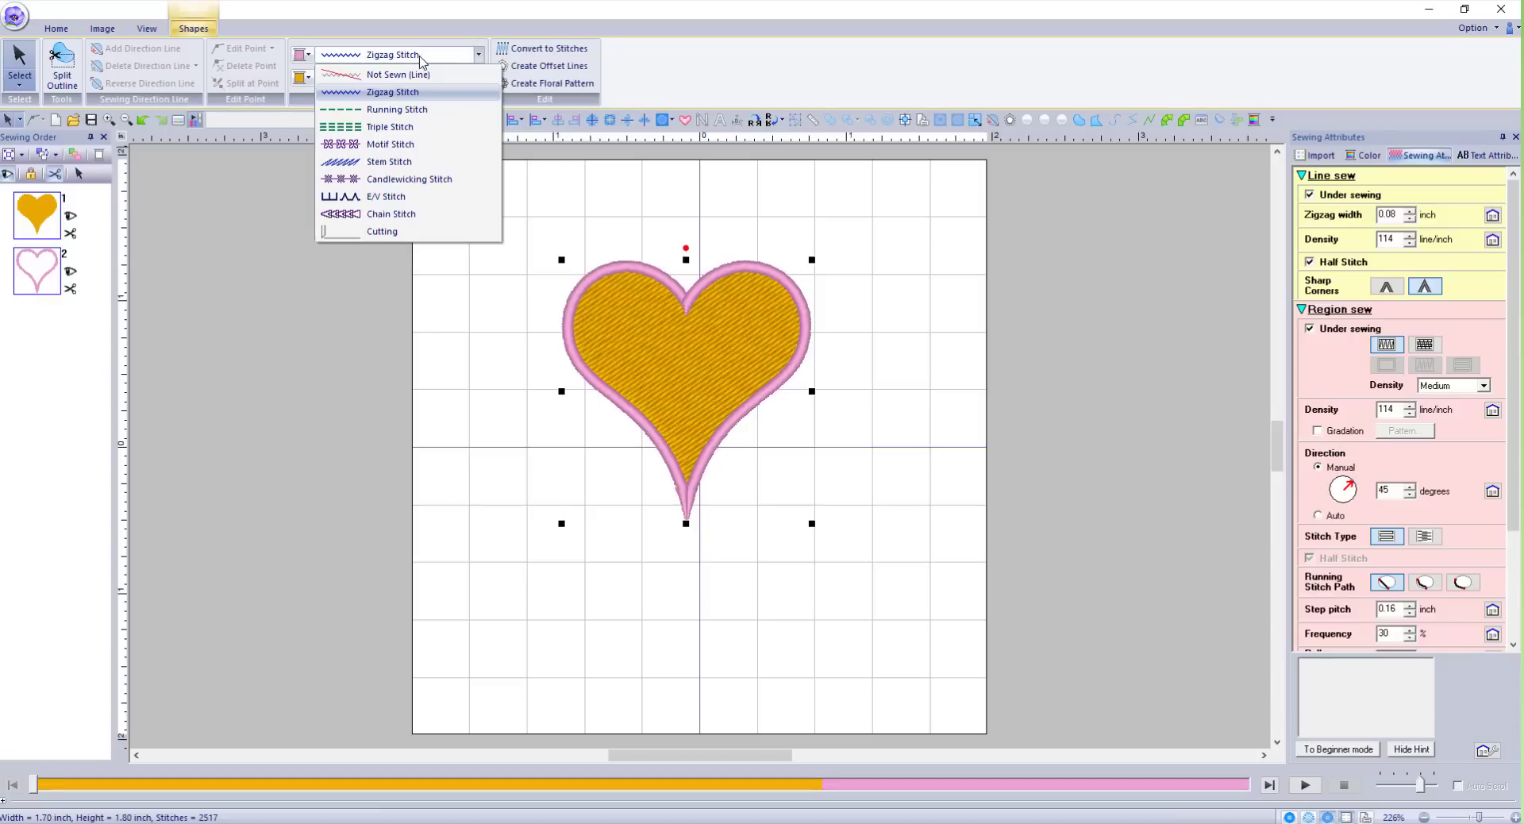
click(385, 144)
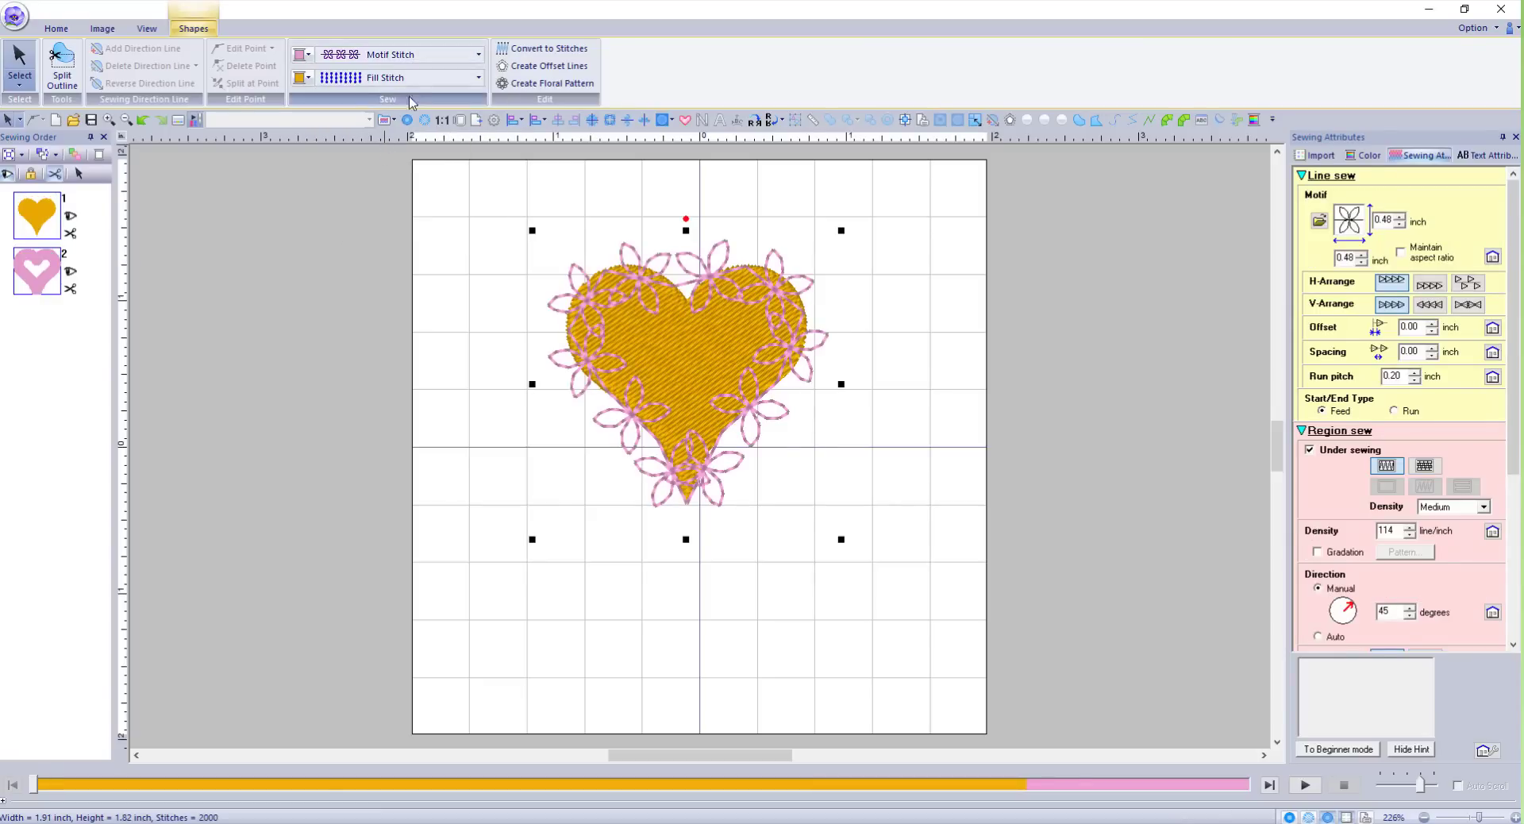
Choose the starburst motif059 pattern for the heart's outline, at 0.20 inch size.
click(1319, 224)
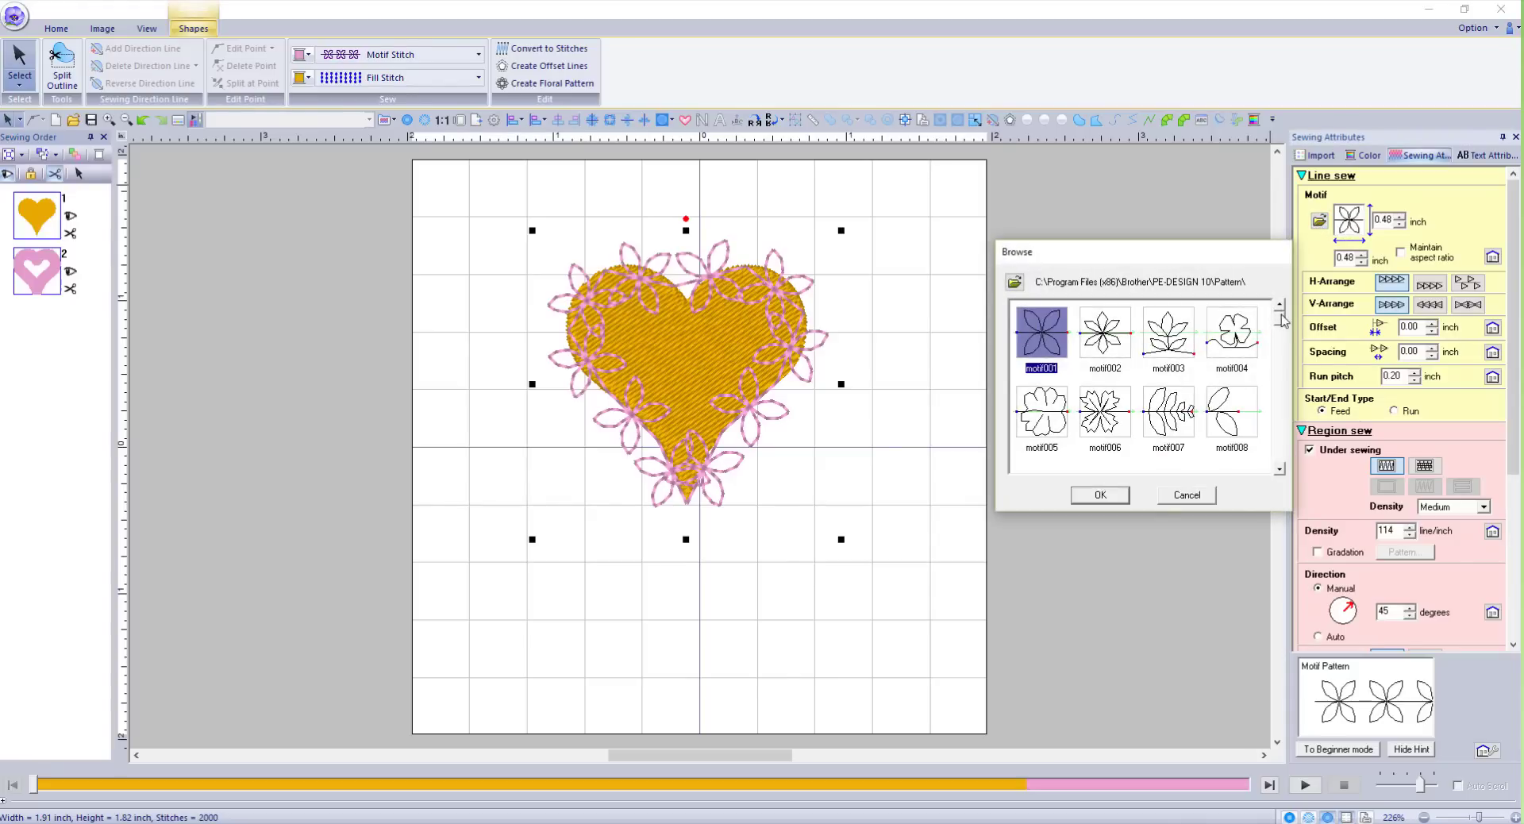
drag(1283, 324, 1281, 349)
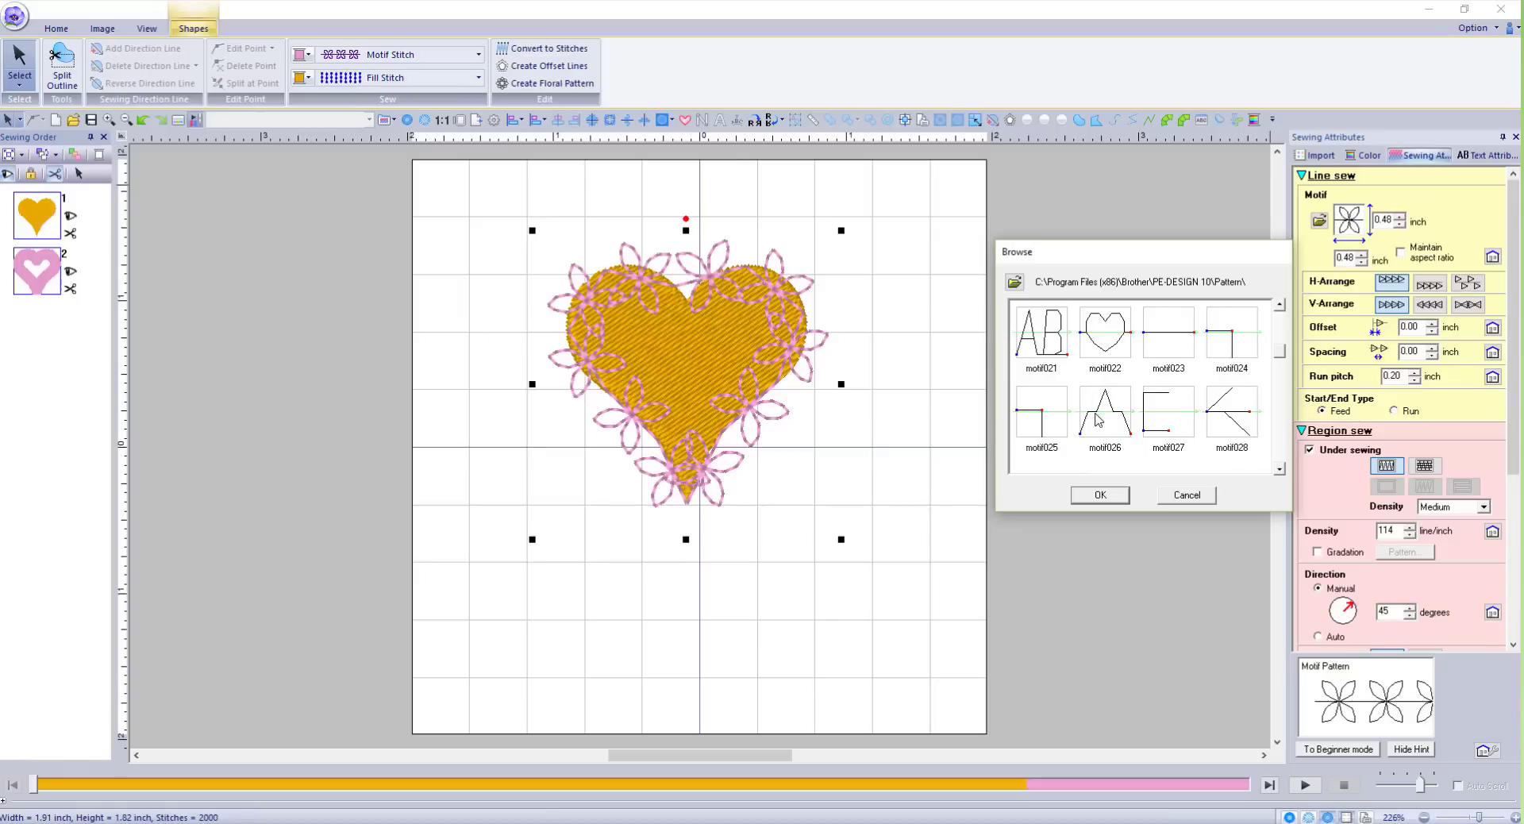
scroll(1105, 410, down, 1)
scroll(1103, 410, down, 5)
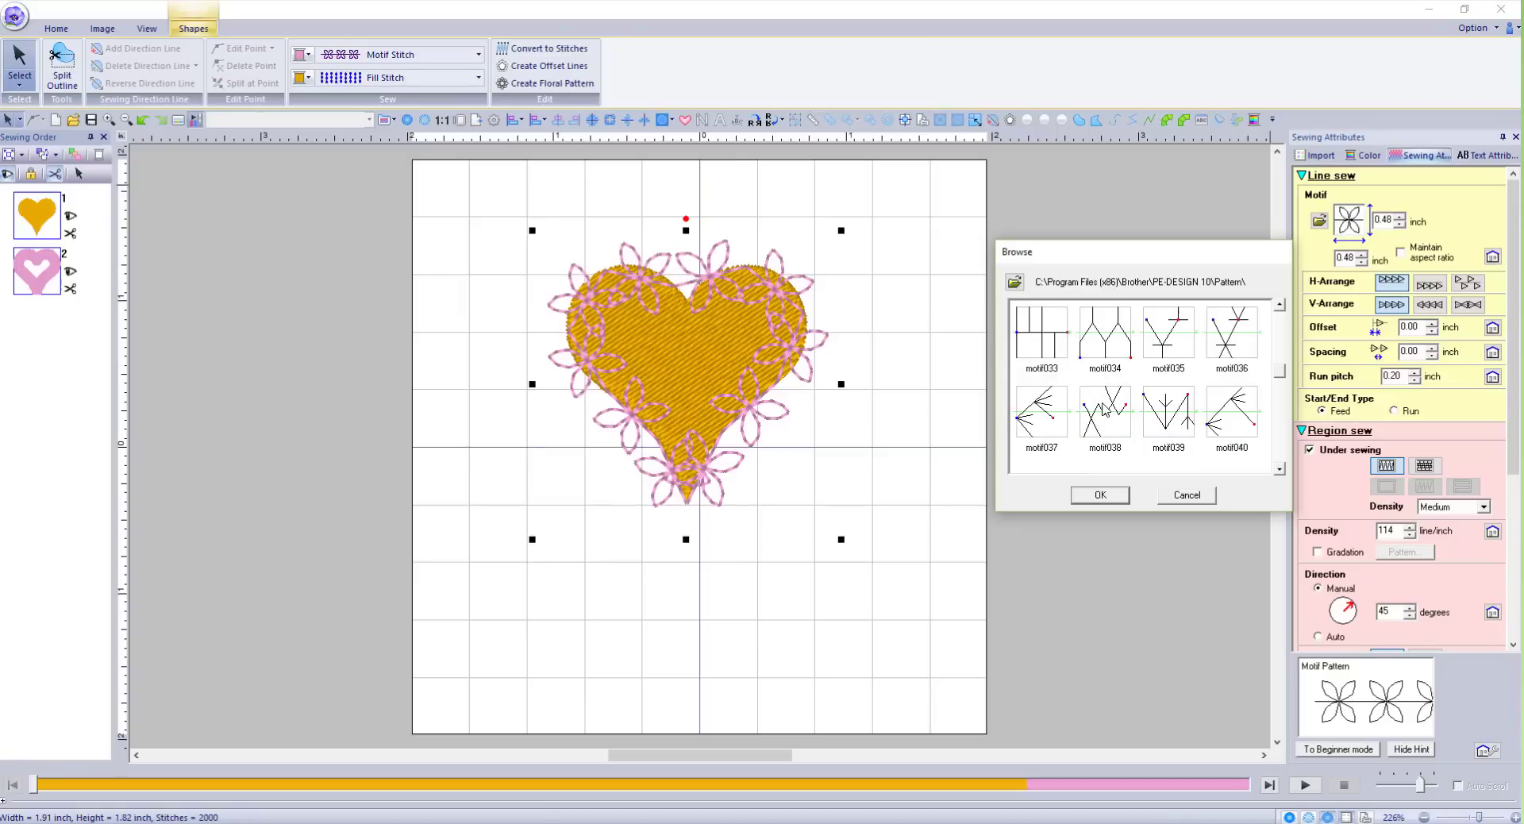
scroll(1103, 410, down, 1)
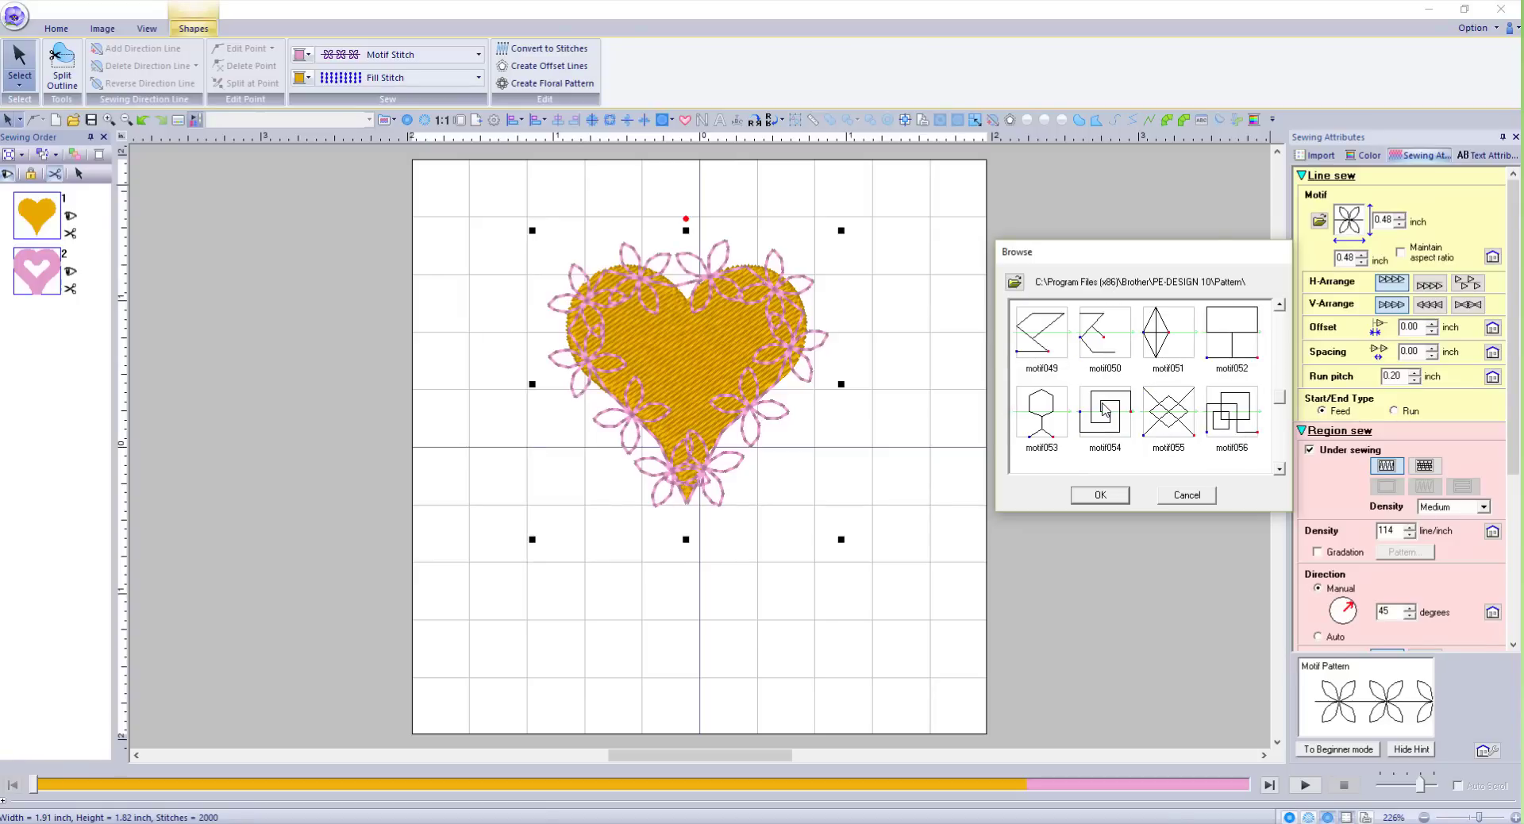
scroll(1105, 410, down, 1)
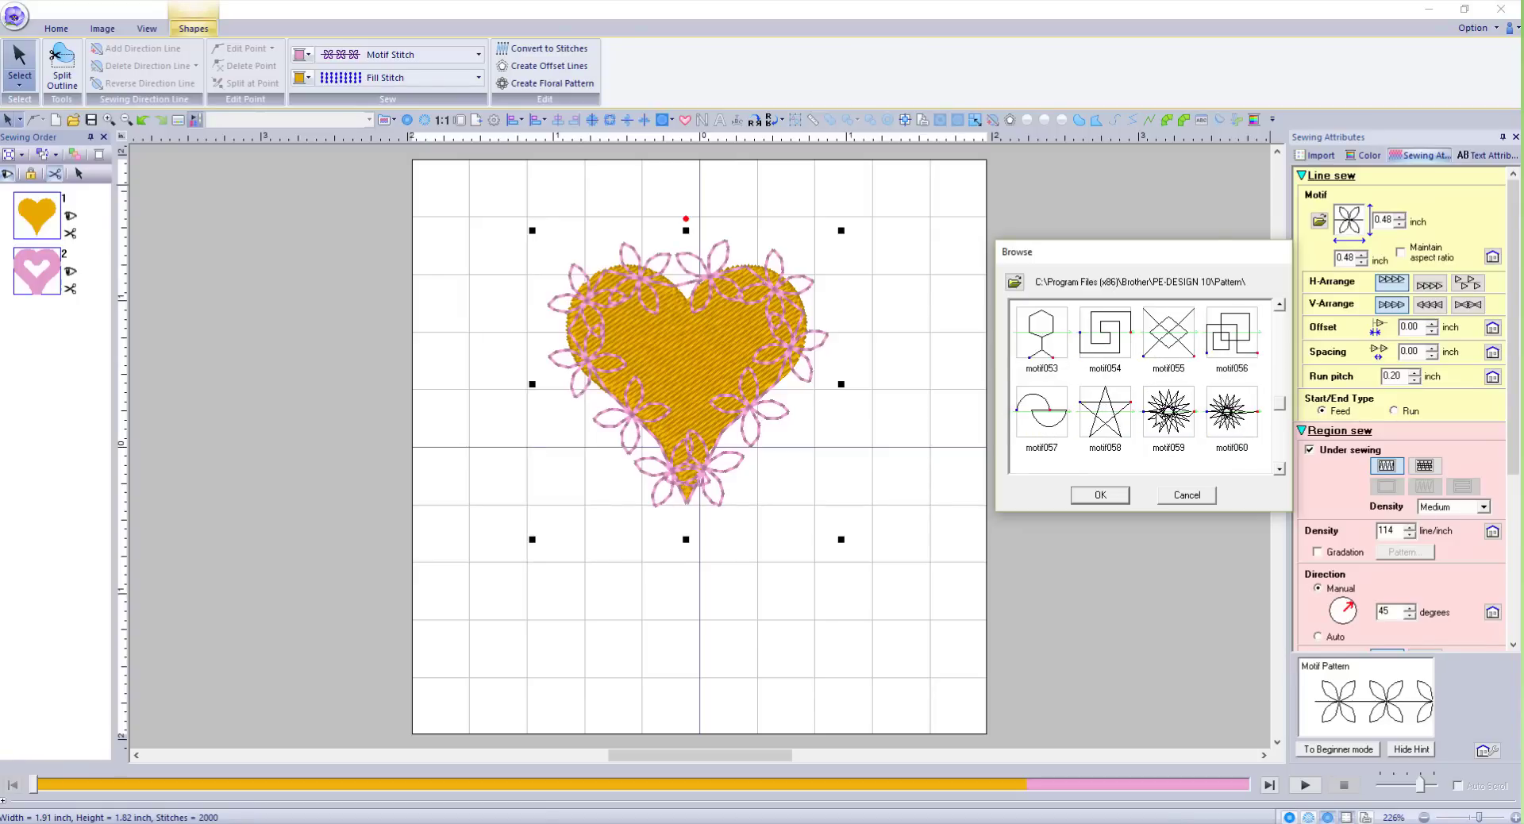
click(1160, 418)
click(1103, 495)
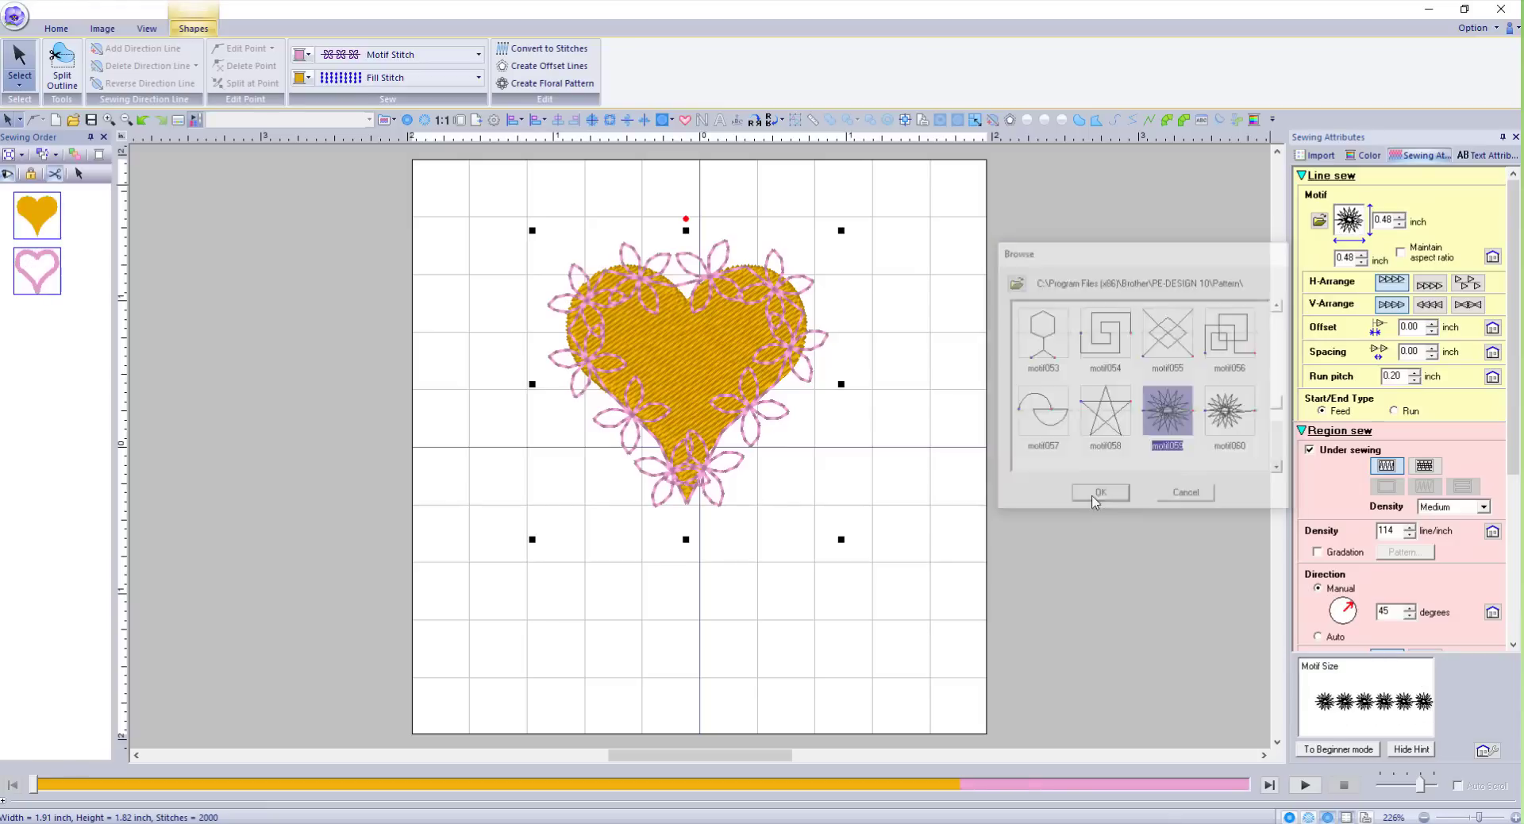
click(904, 316)
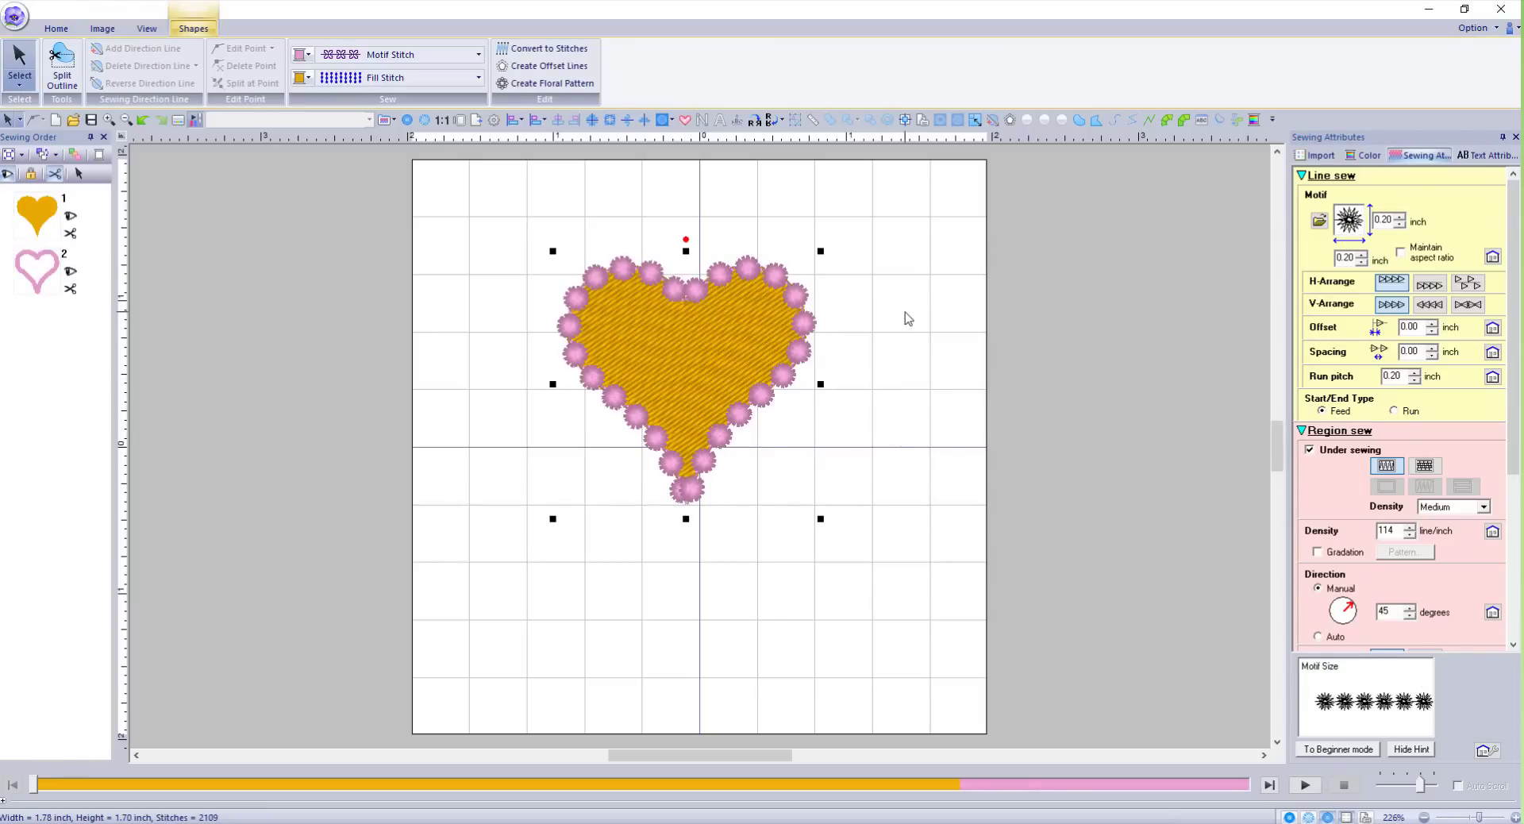
click(811, 332)
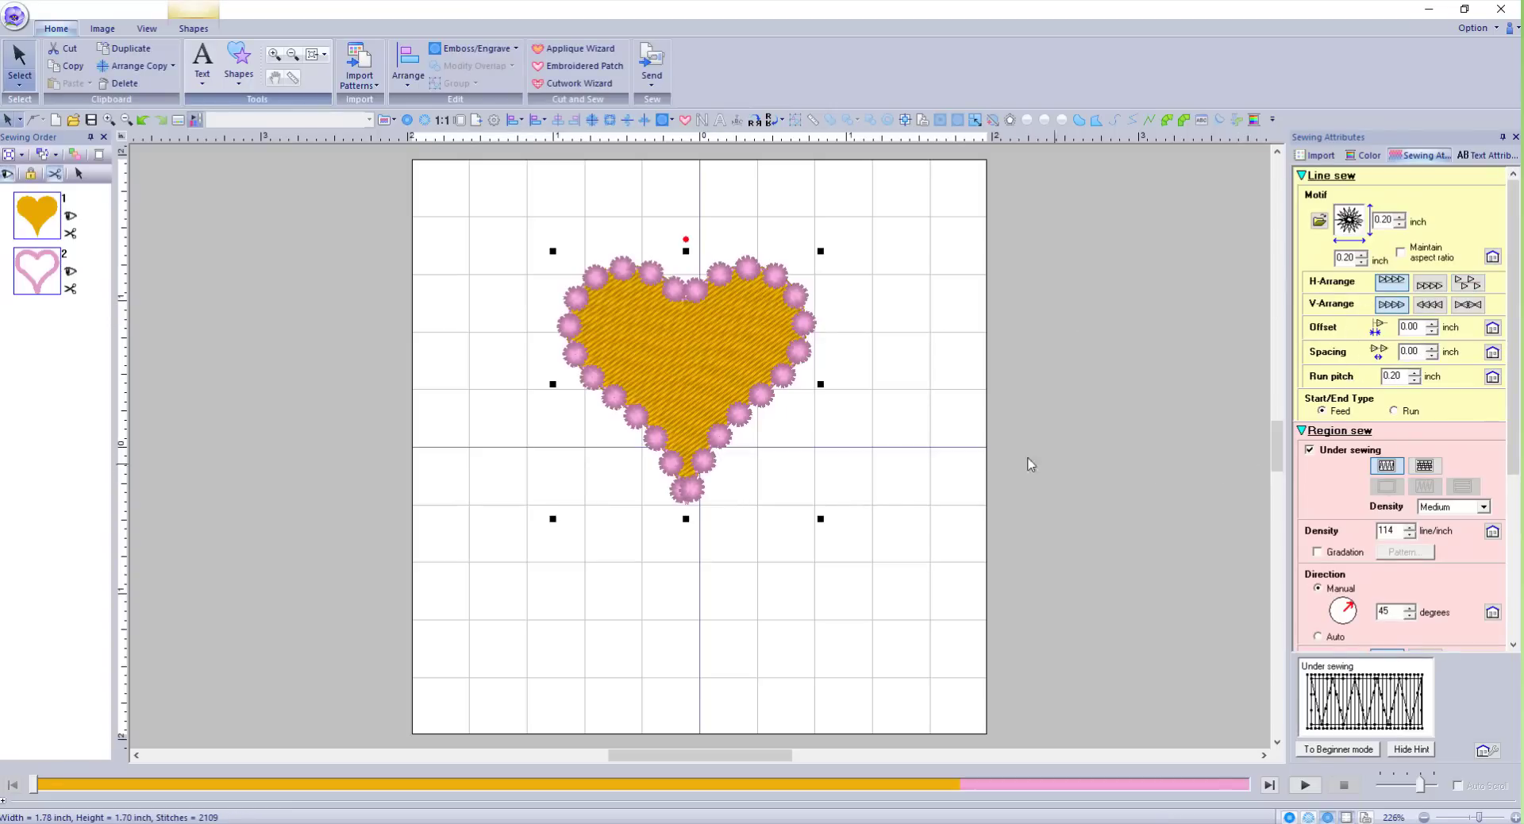
click(902, 320)
click(804, 318)
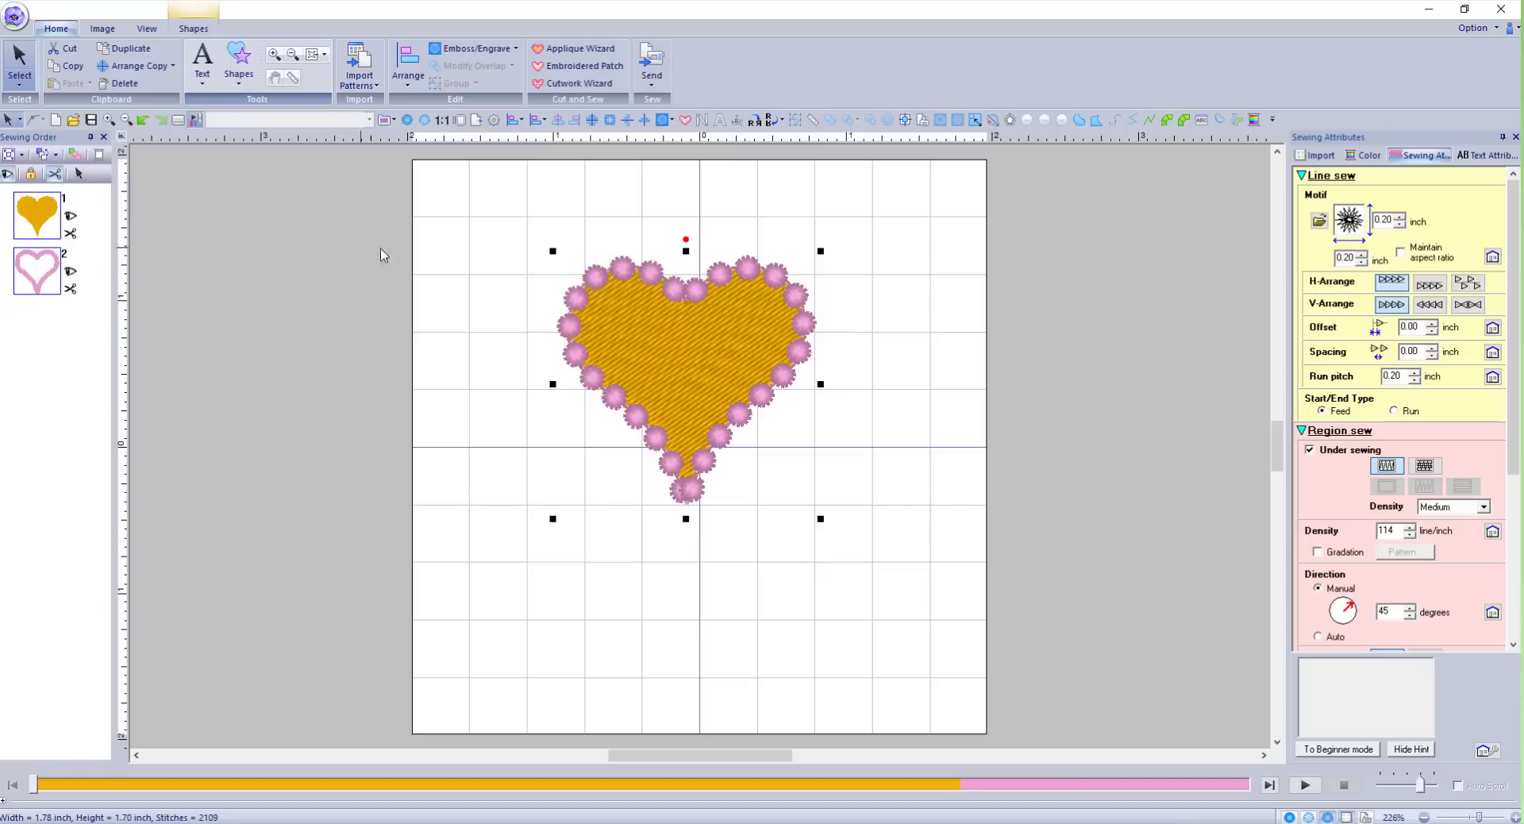
click(587, 290)
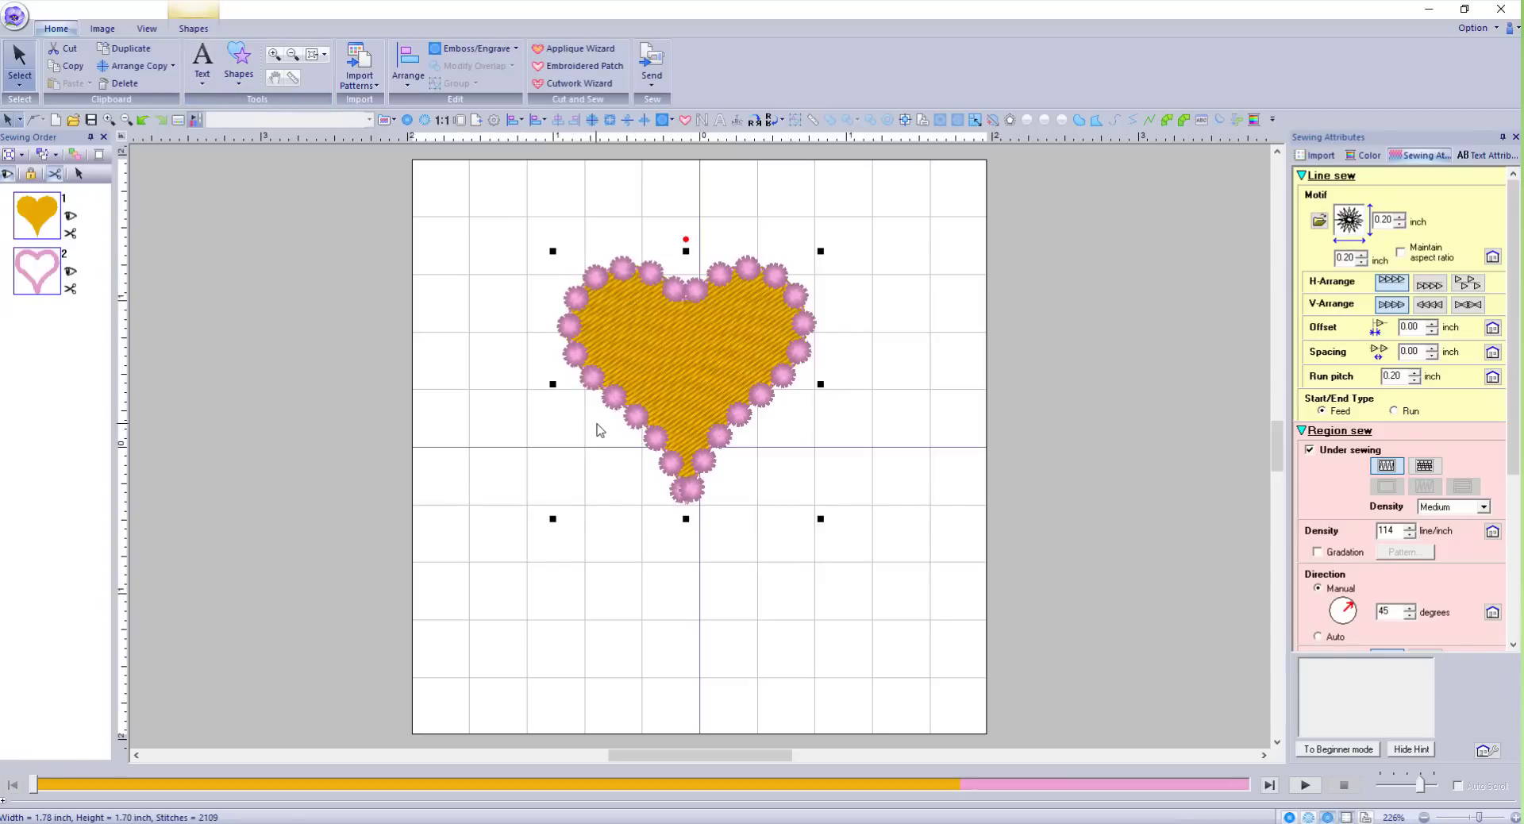
Delete the selected heart design from the page.
key(Delete)
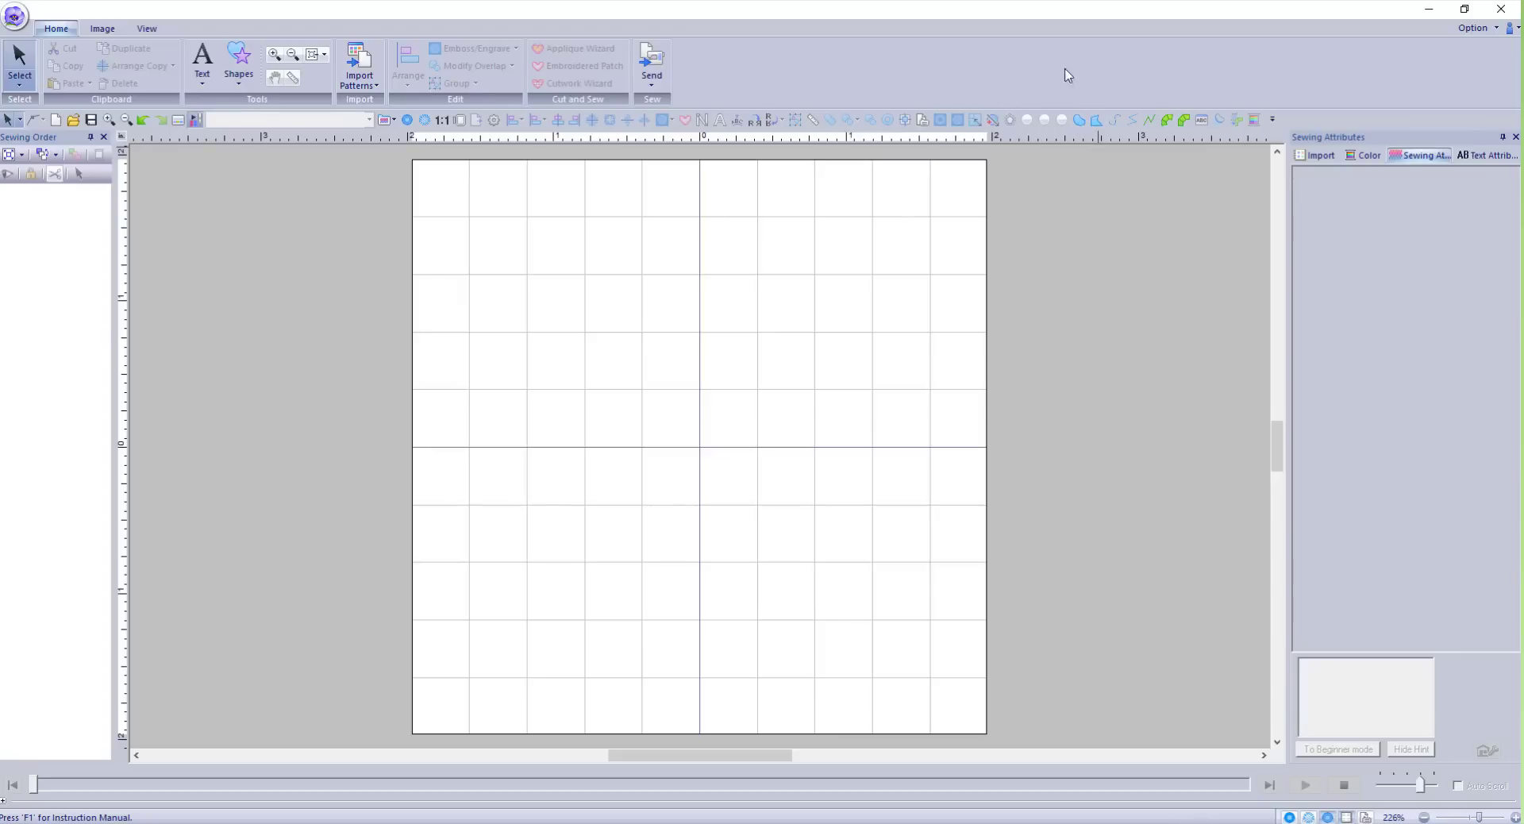
Add the first Outline tool from the Shapes gallery to the Quick Access Toolbar.
click(240, 79)
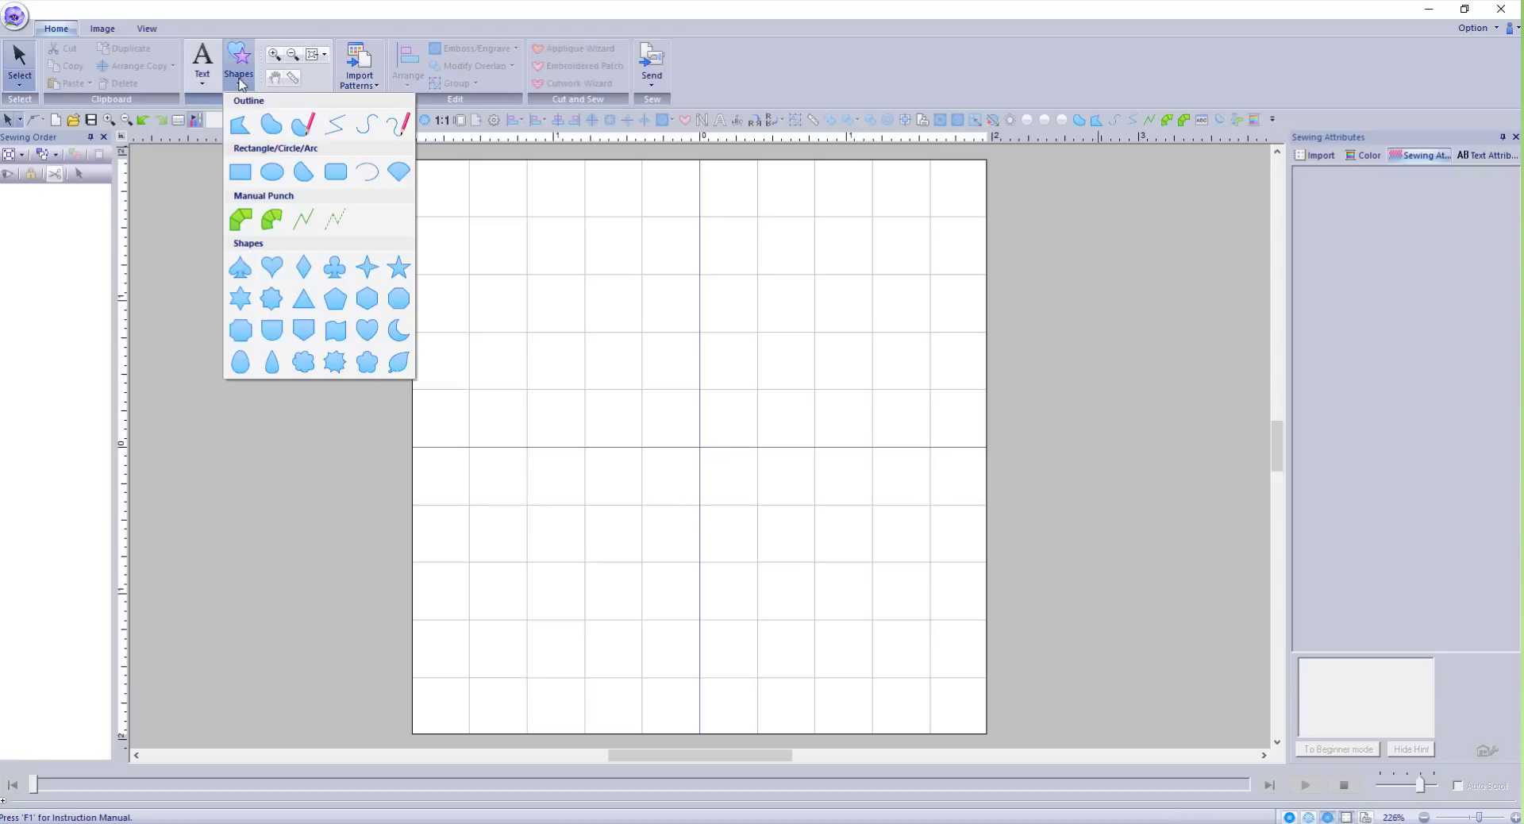
right_click(243, 137)
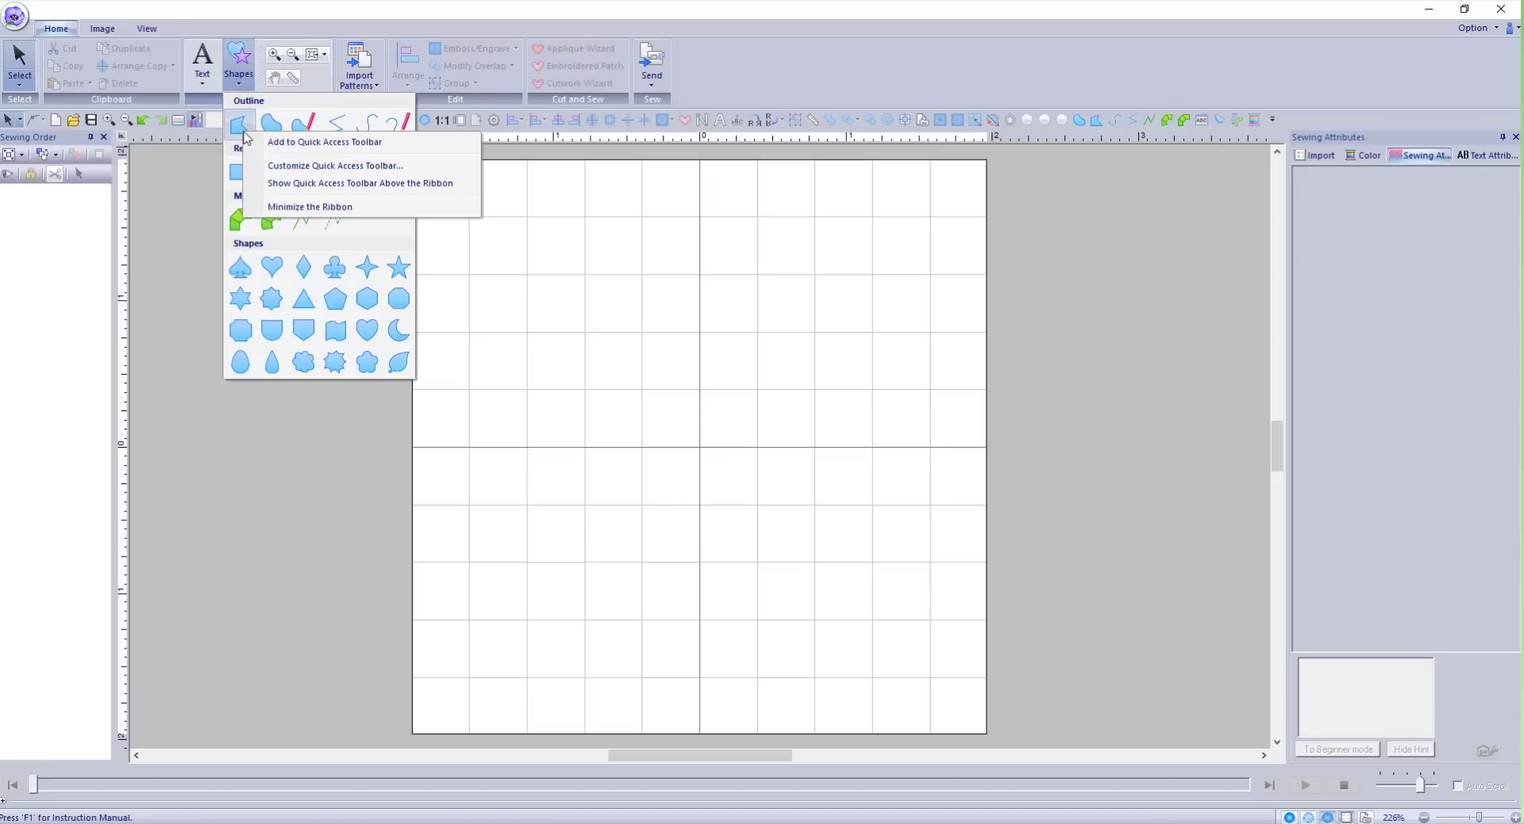
click(285, 143)
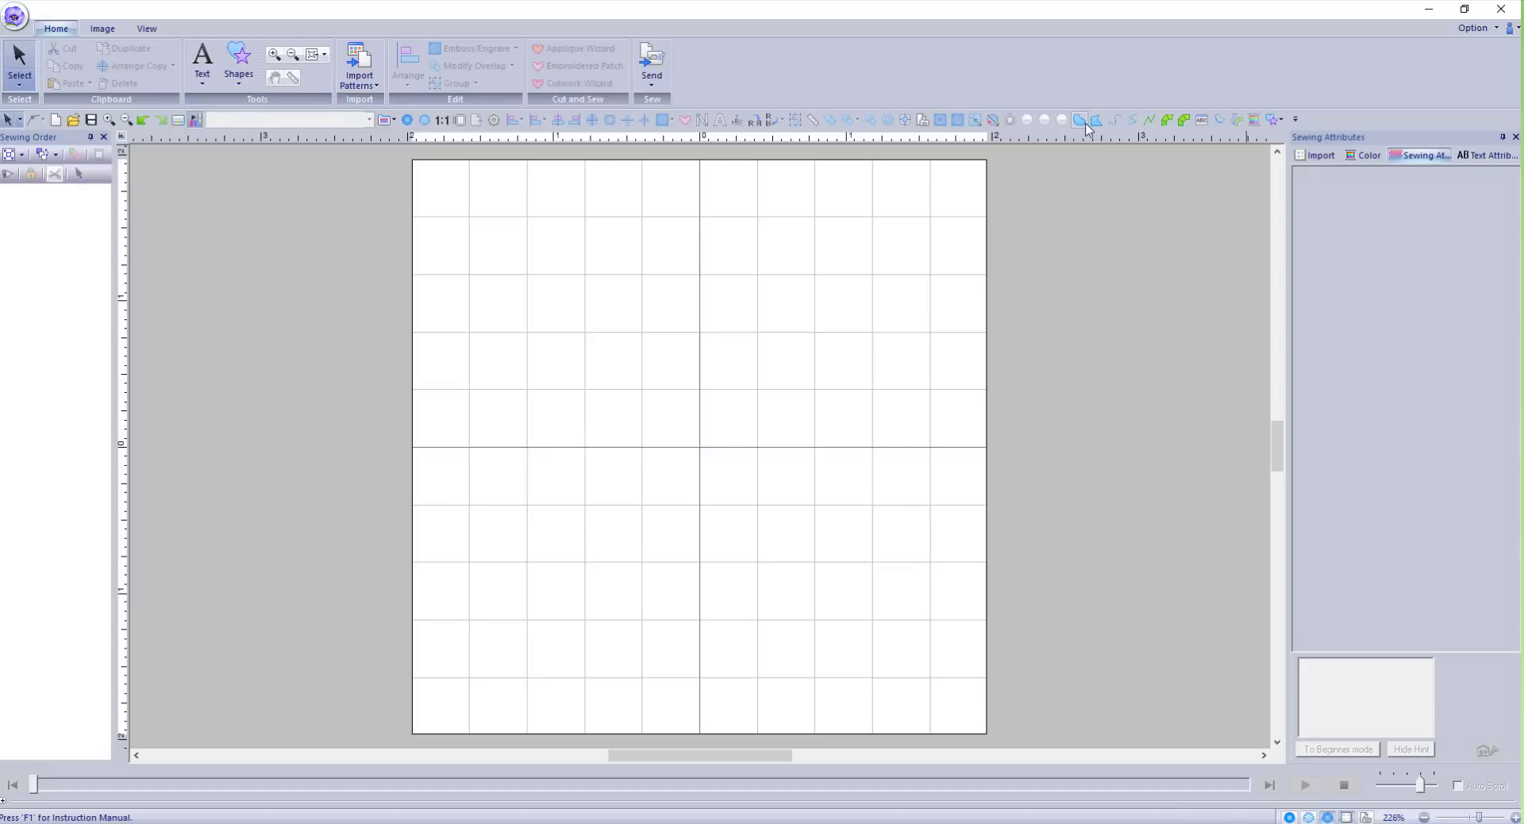
click(239, 65)
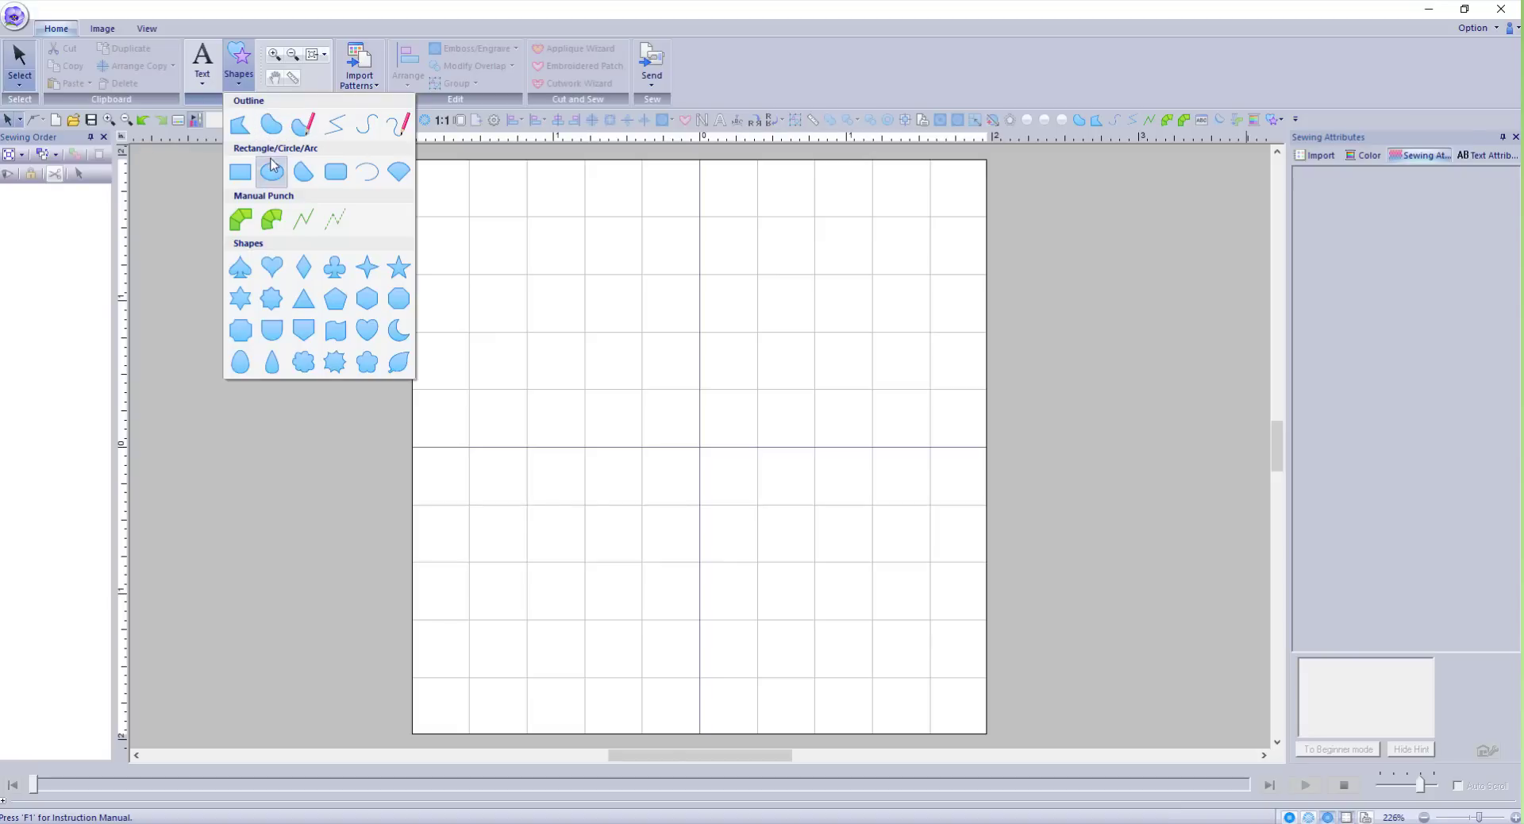
Draw a five-corner closed straight-line kite on the left side of the page.
click(241, 127)
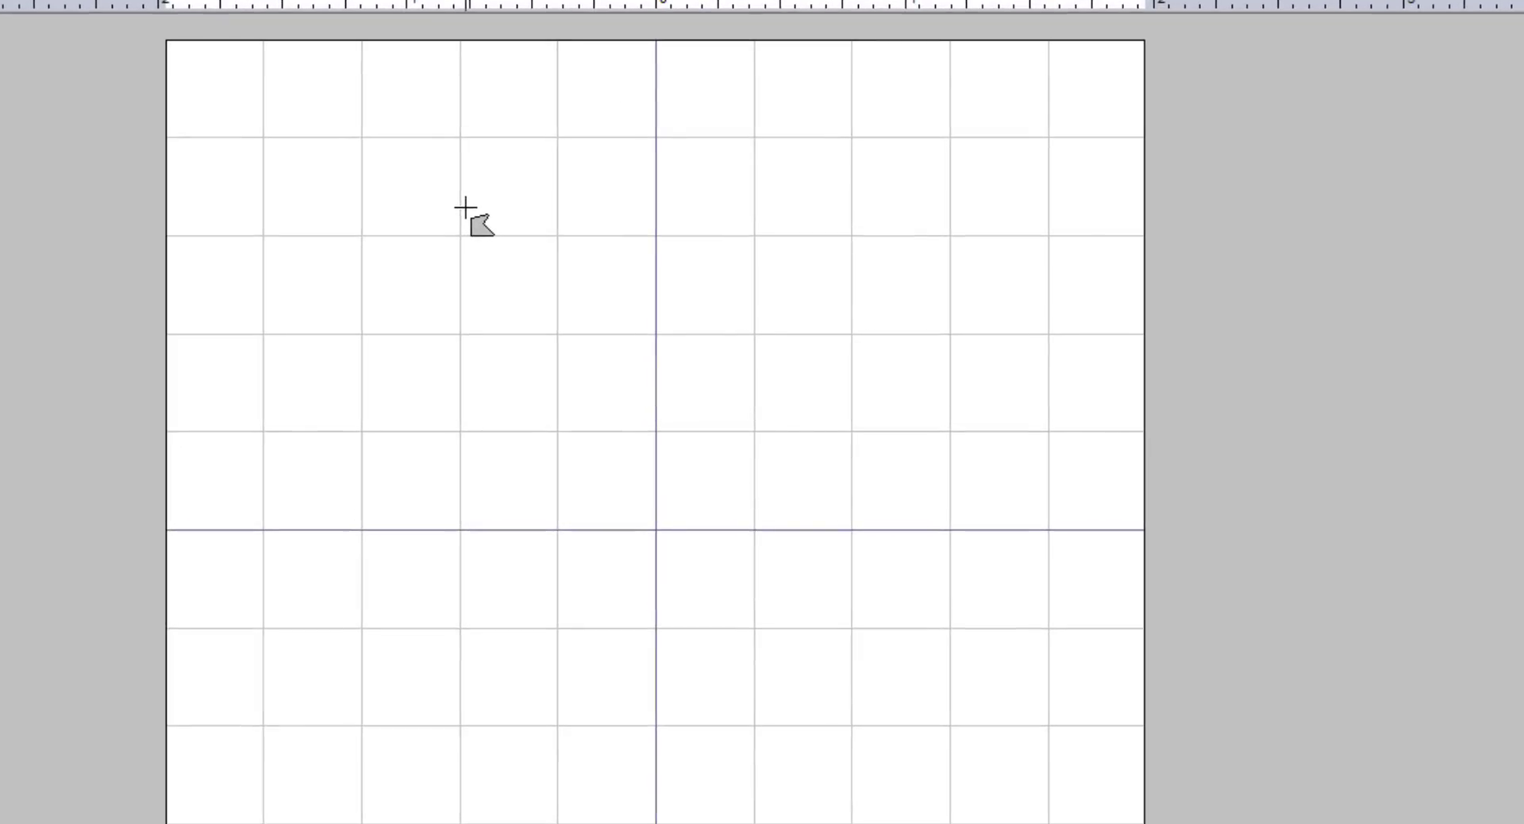
click(466, 208)
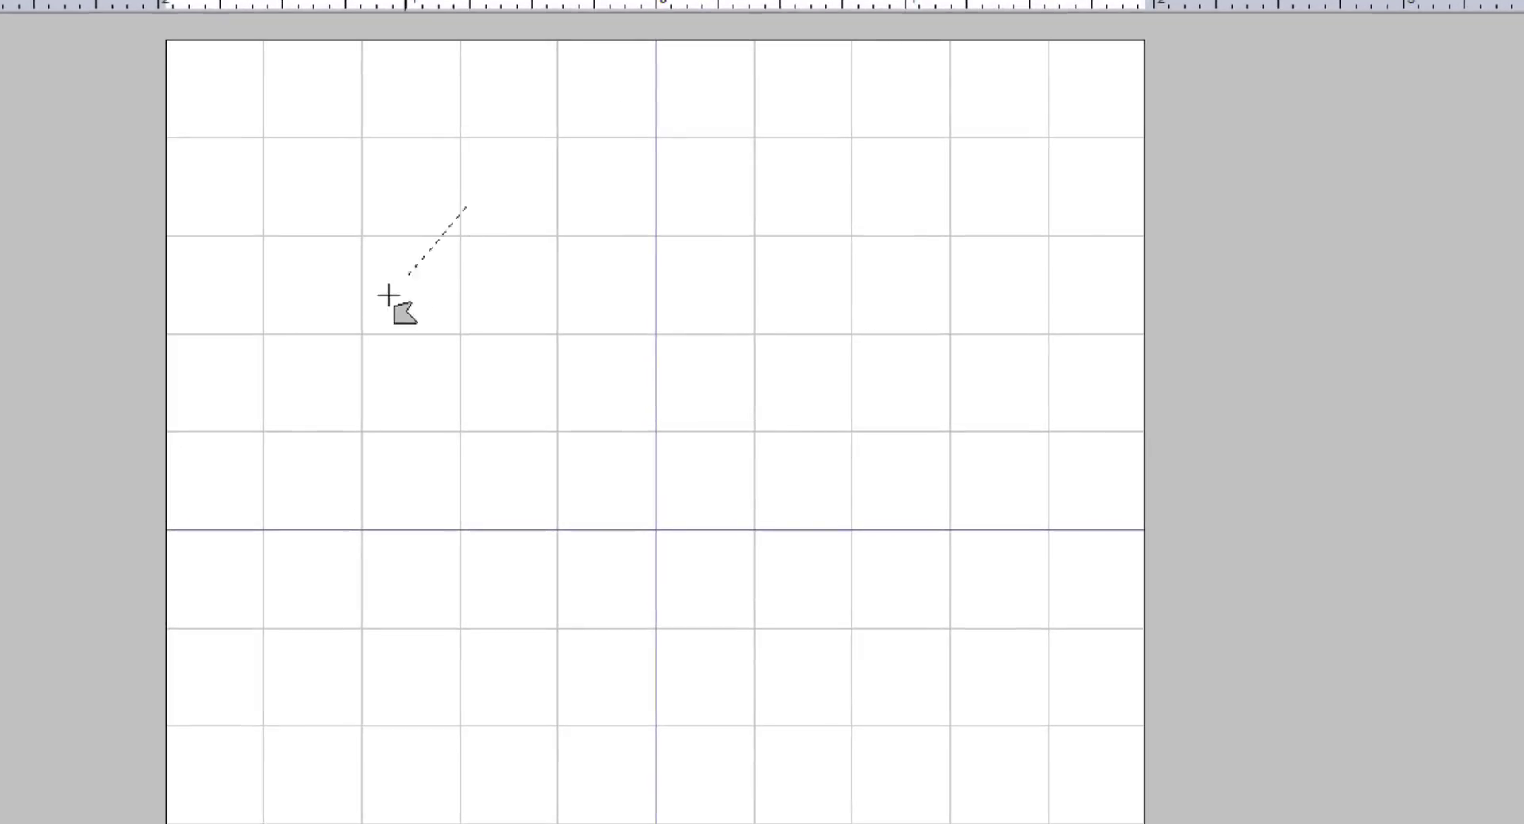
click(325, 416)
click(507, 636)
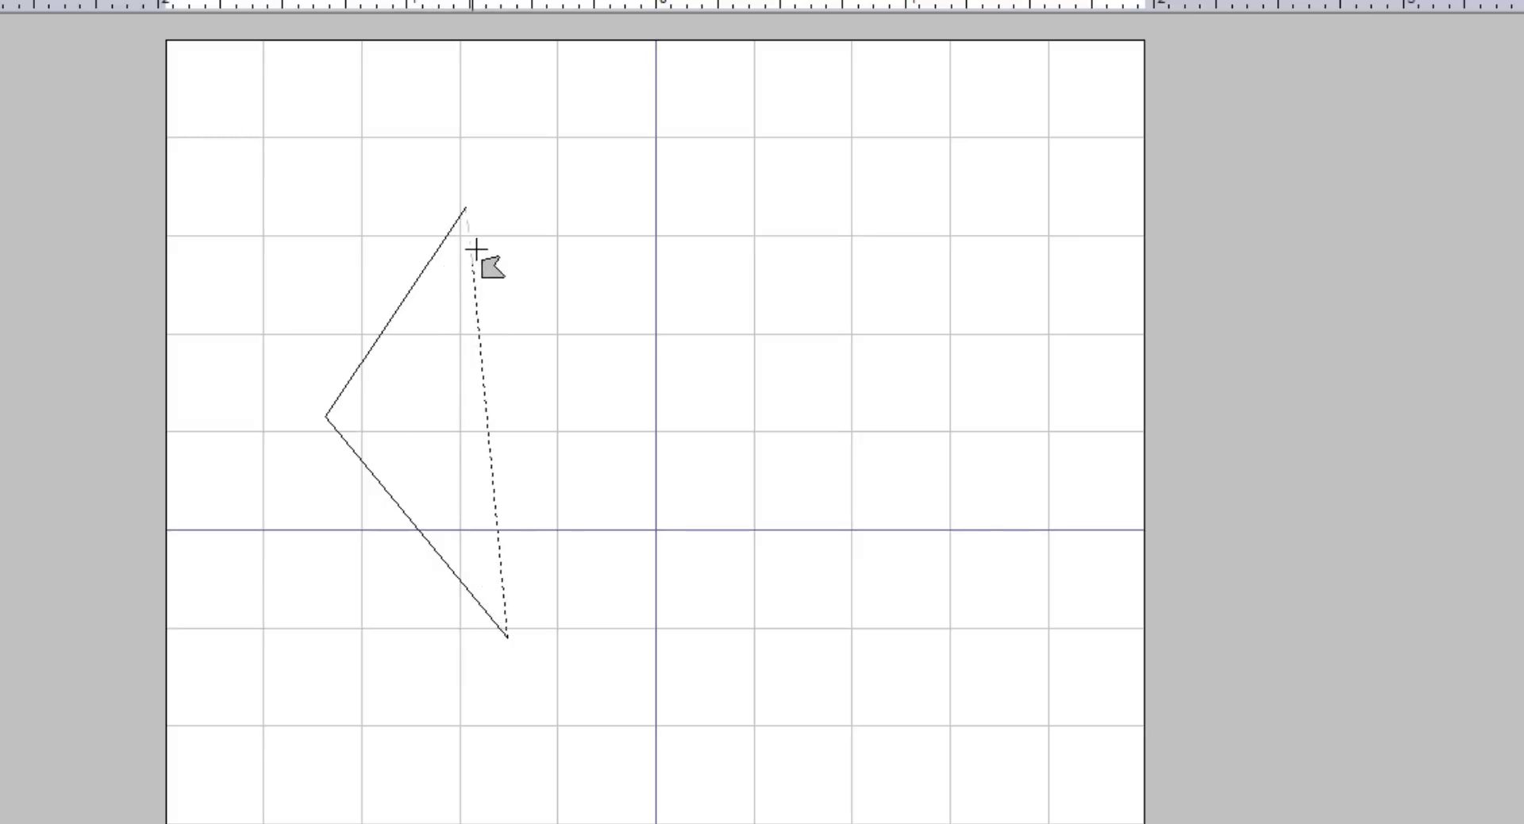
click(514, 409)
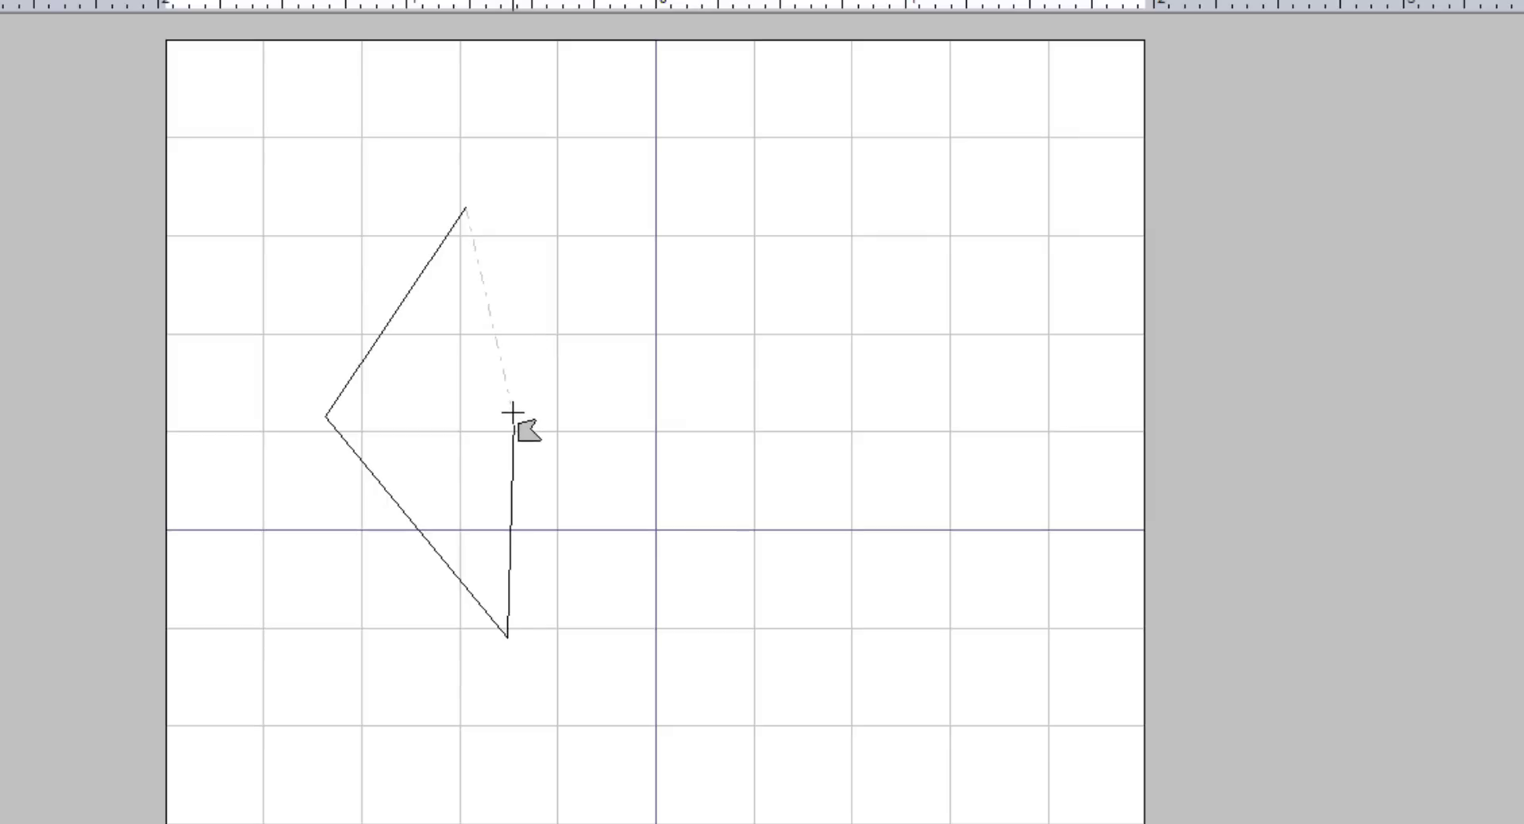
click(503, 348)
key(Return)
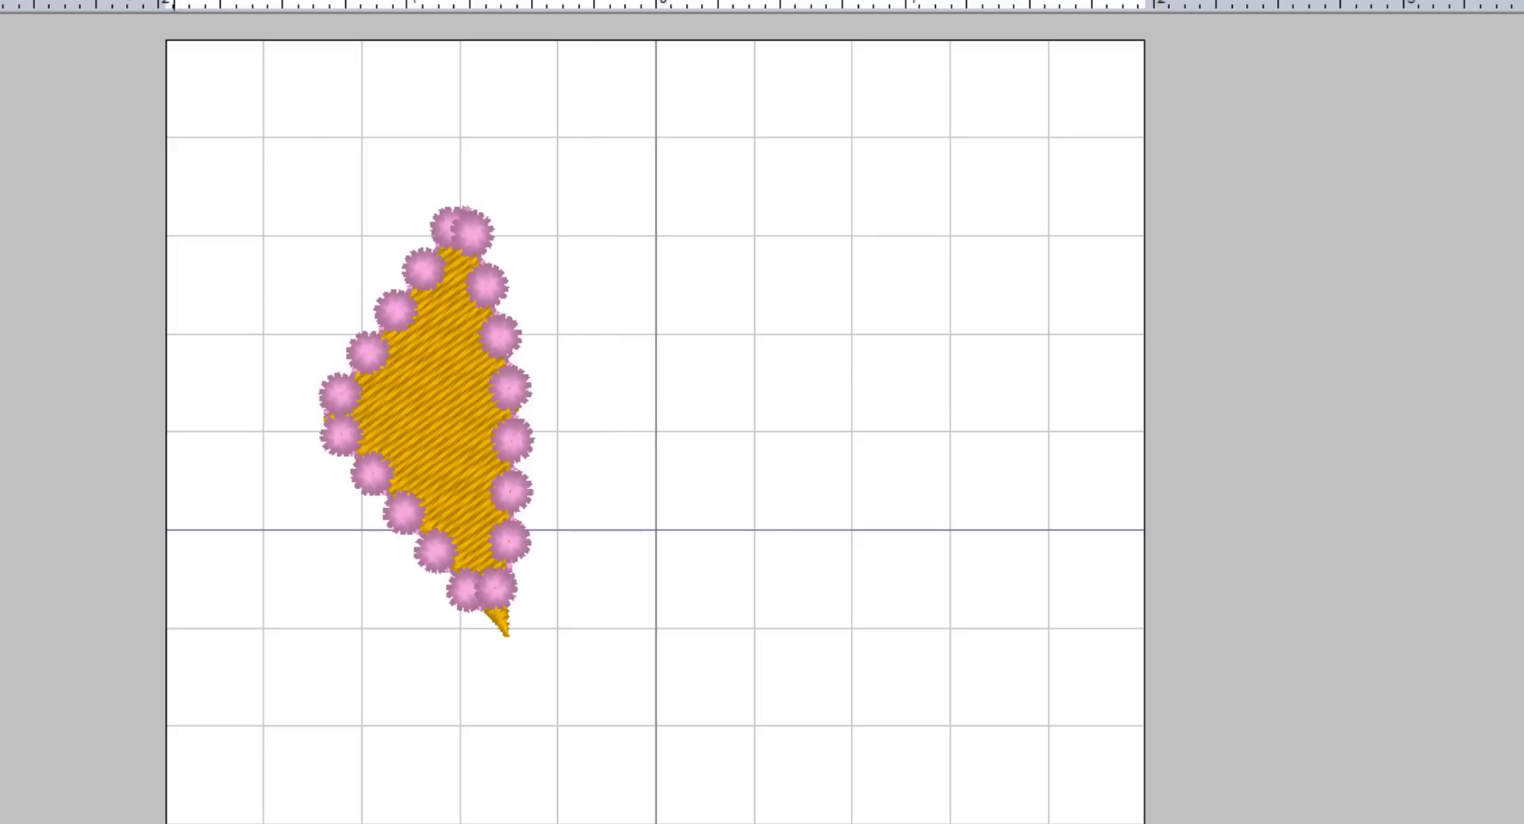
Set the kite's outline sew type to Not Sewn, leaving only the gold fill.
click(0, 0)
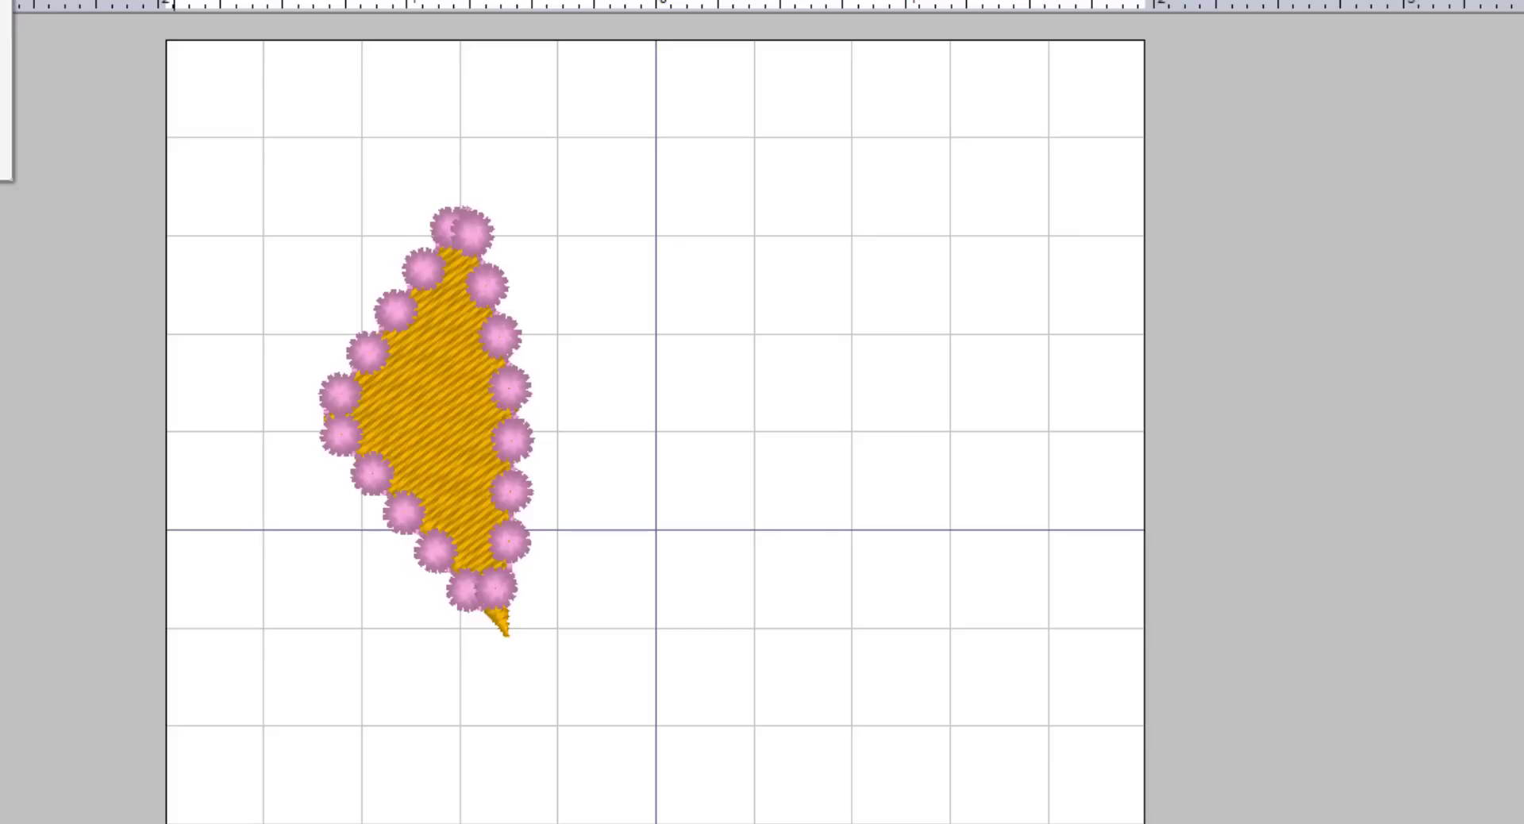
click(1, 103)
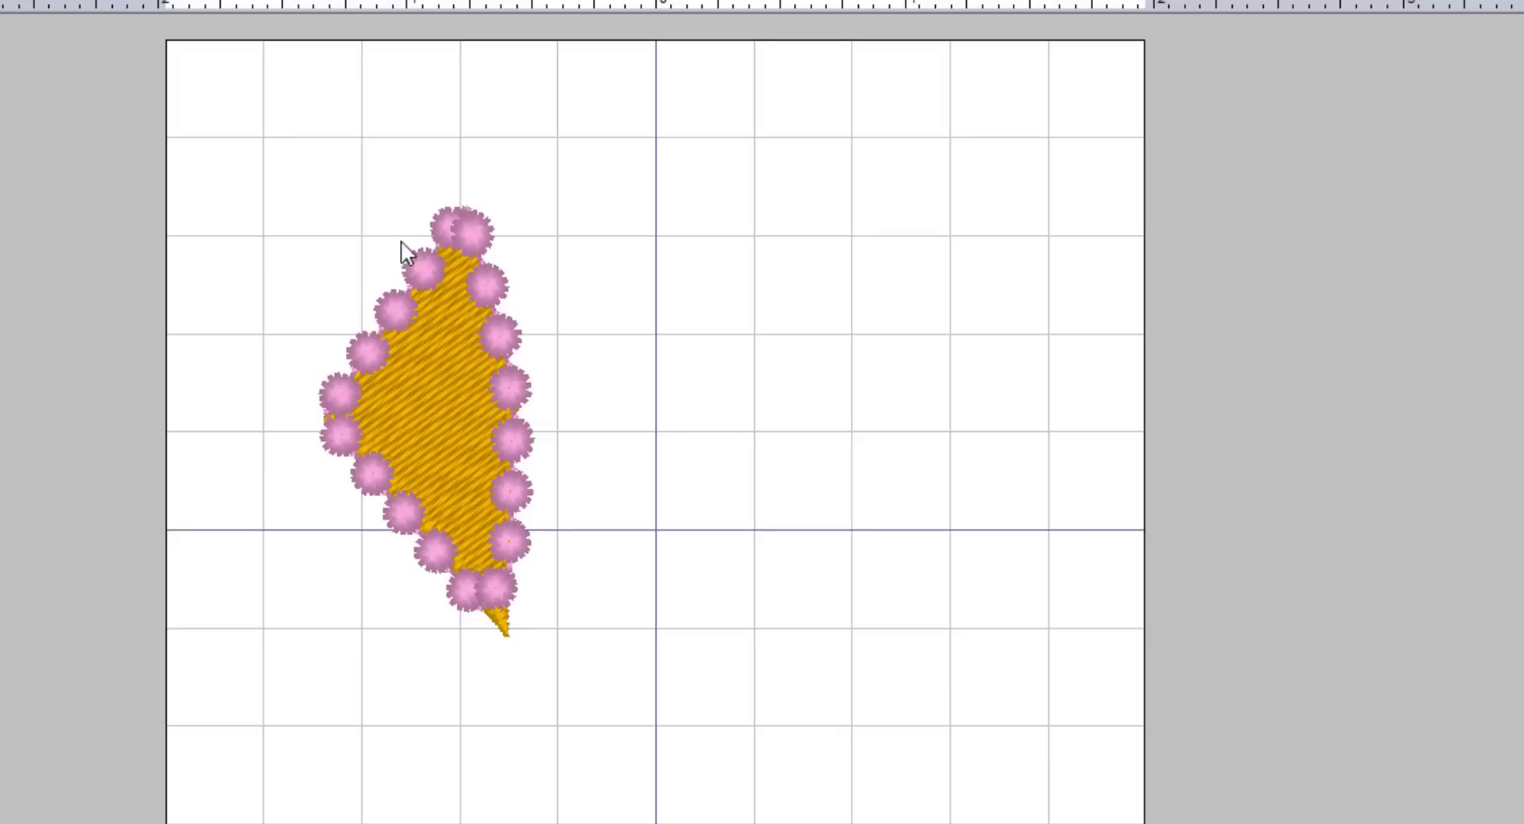
click(469, 248)
click(16, 0)
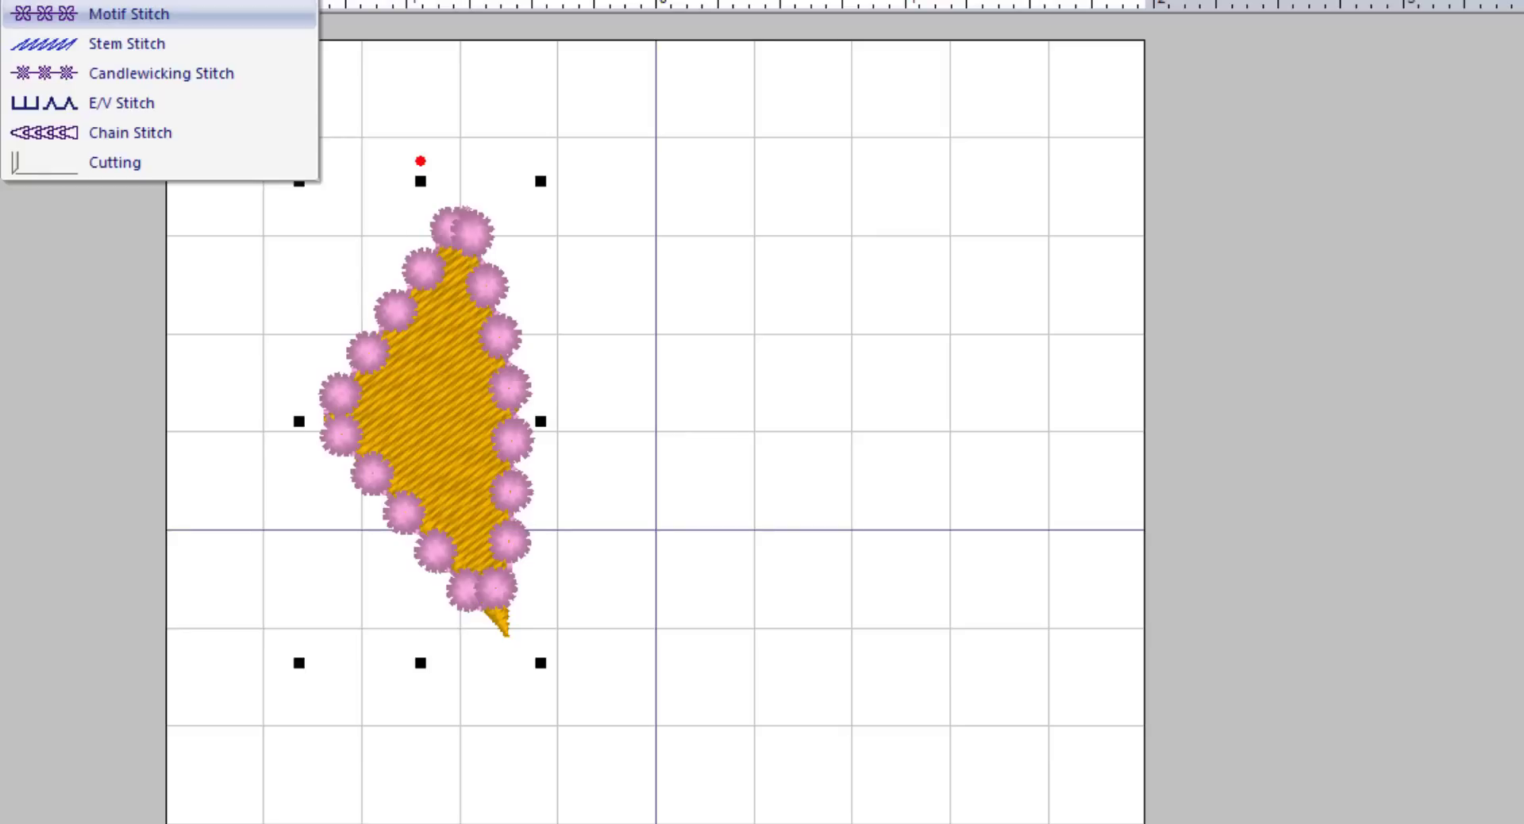
click(126, 0)
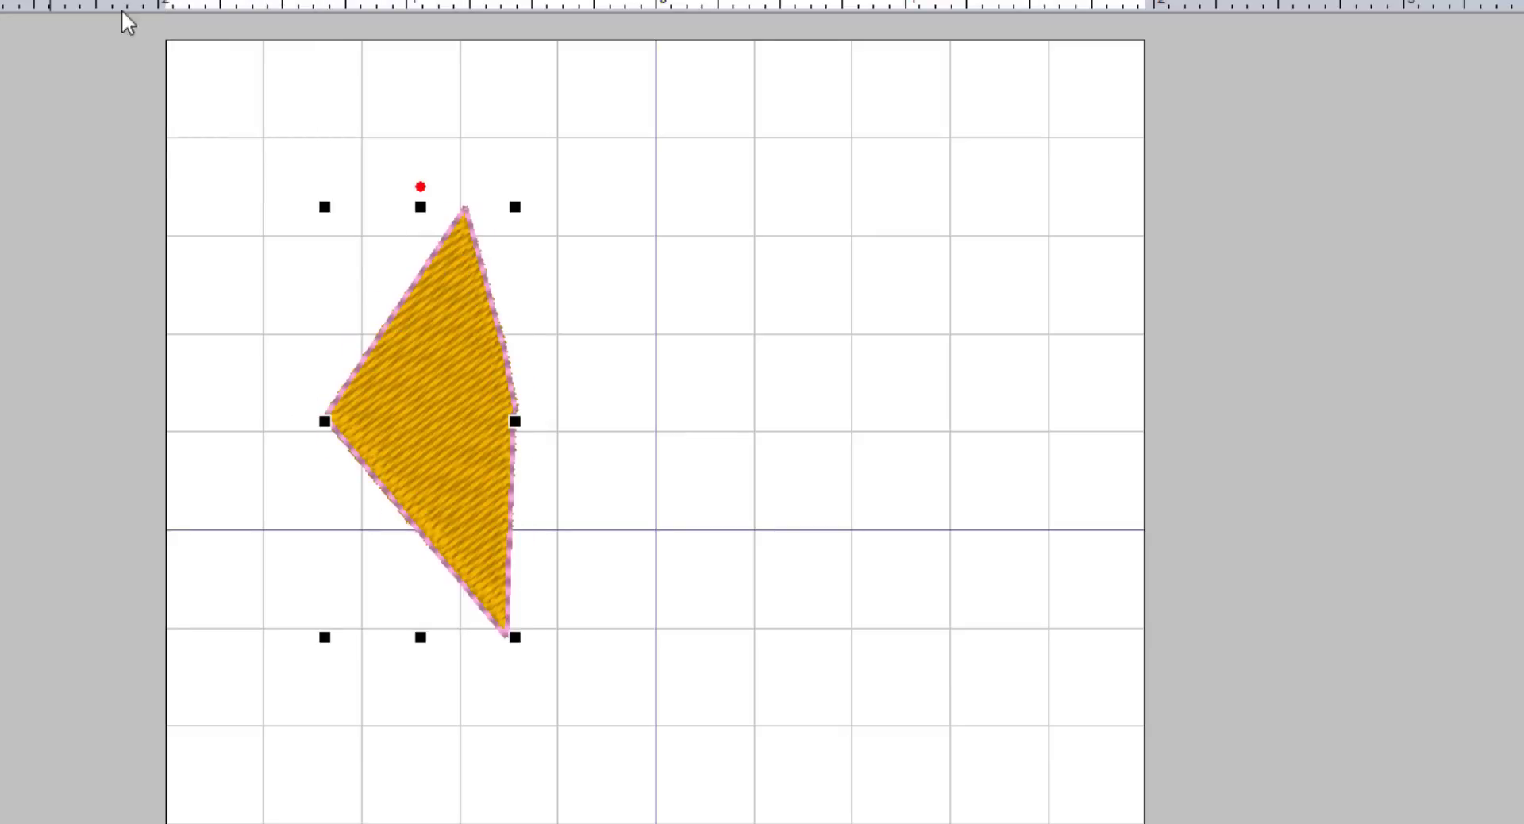
click(64, 0)
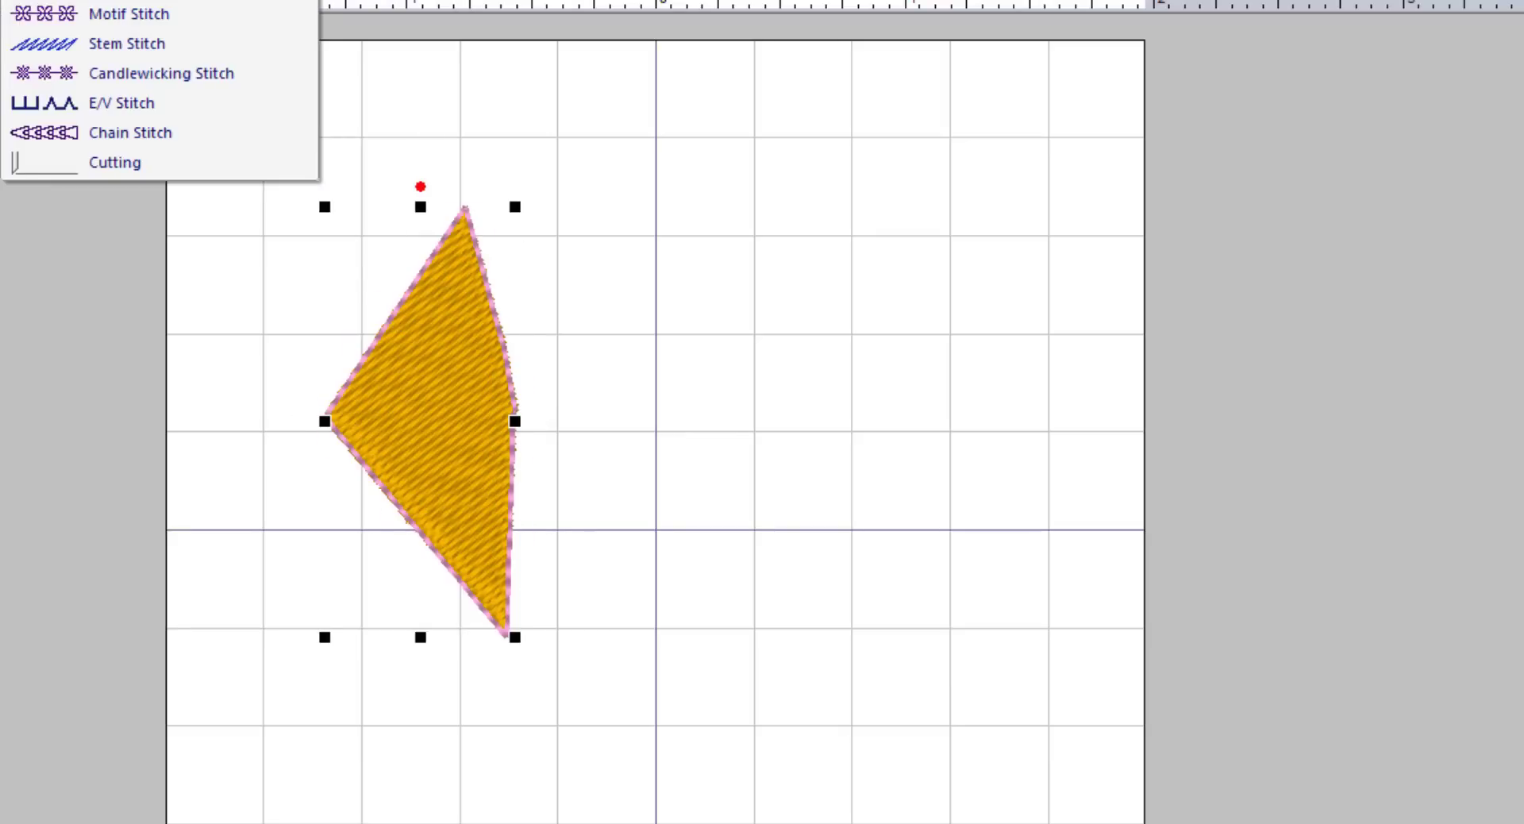
click(79, 0)
click(377, 253)
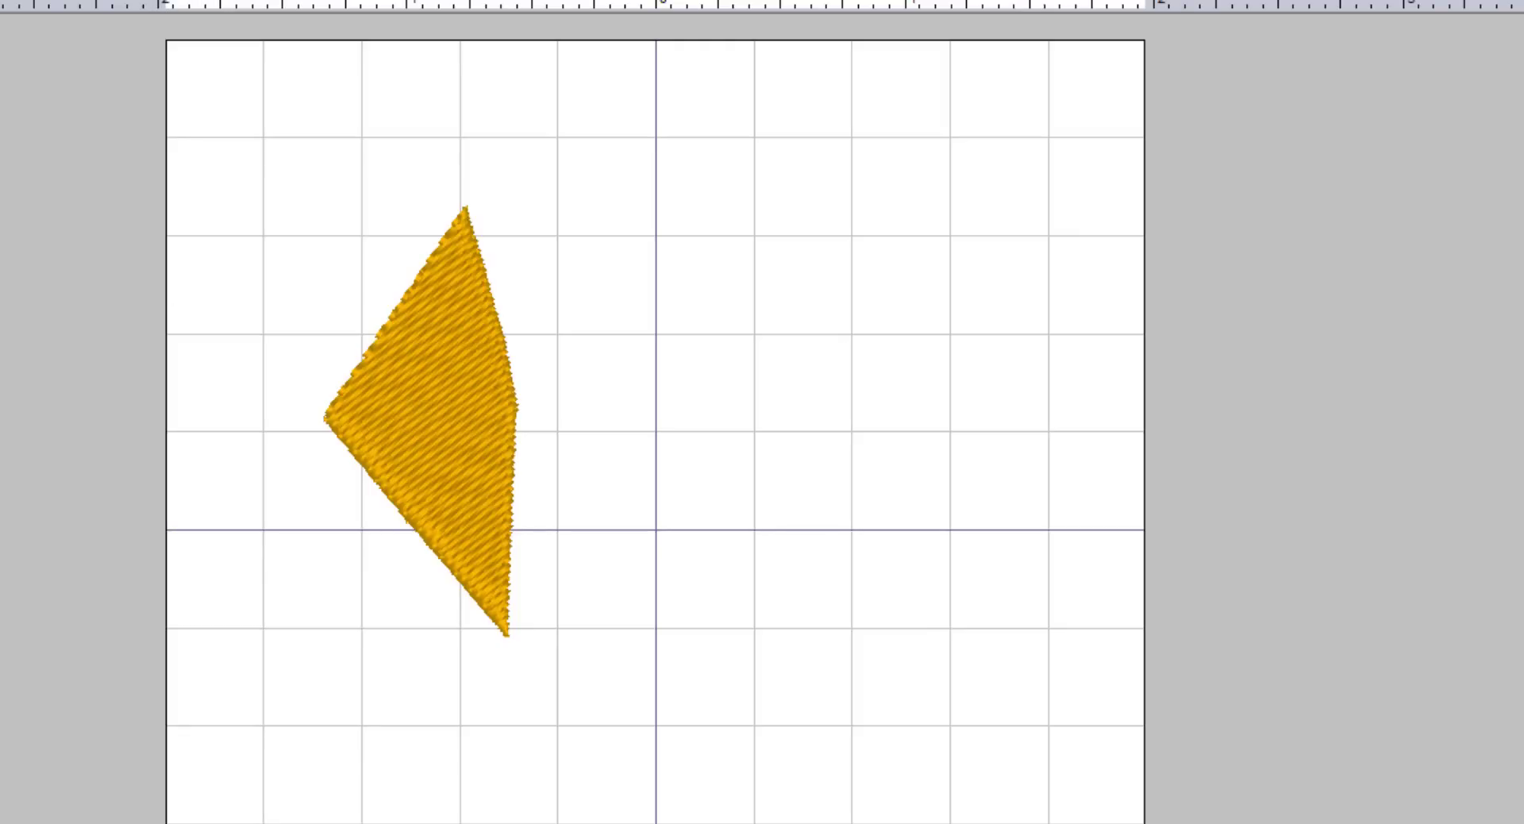
Draw a closed curved egg outline right of the kite, filled with gold fill stitch.
click(1, 3)
click(707, 171)
right_click(595, 313)
right_click(655, 497)
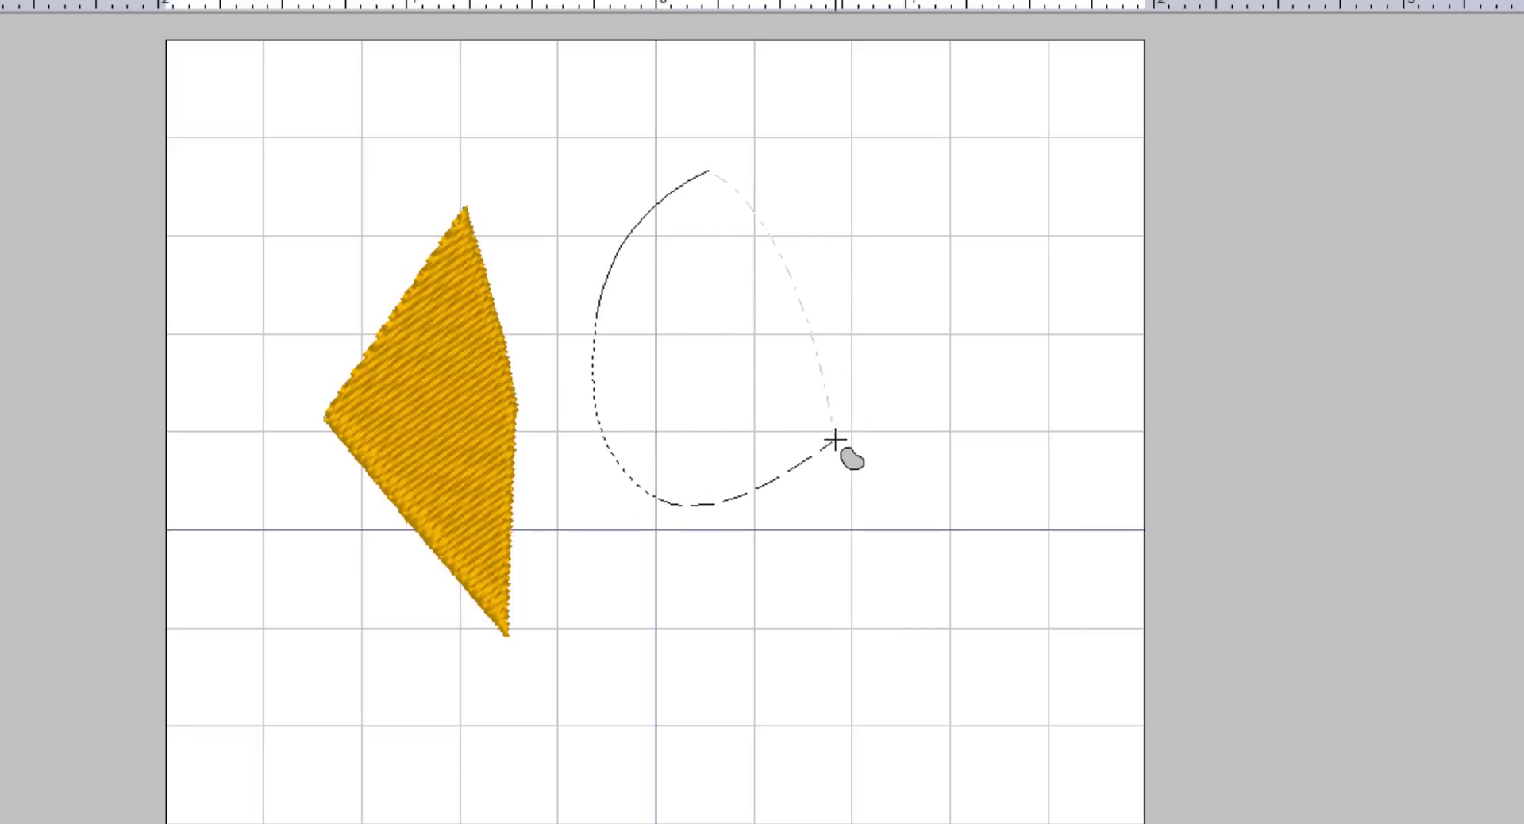
right_click(835, 440)
right_click(835, 440)
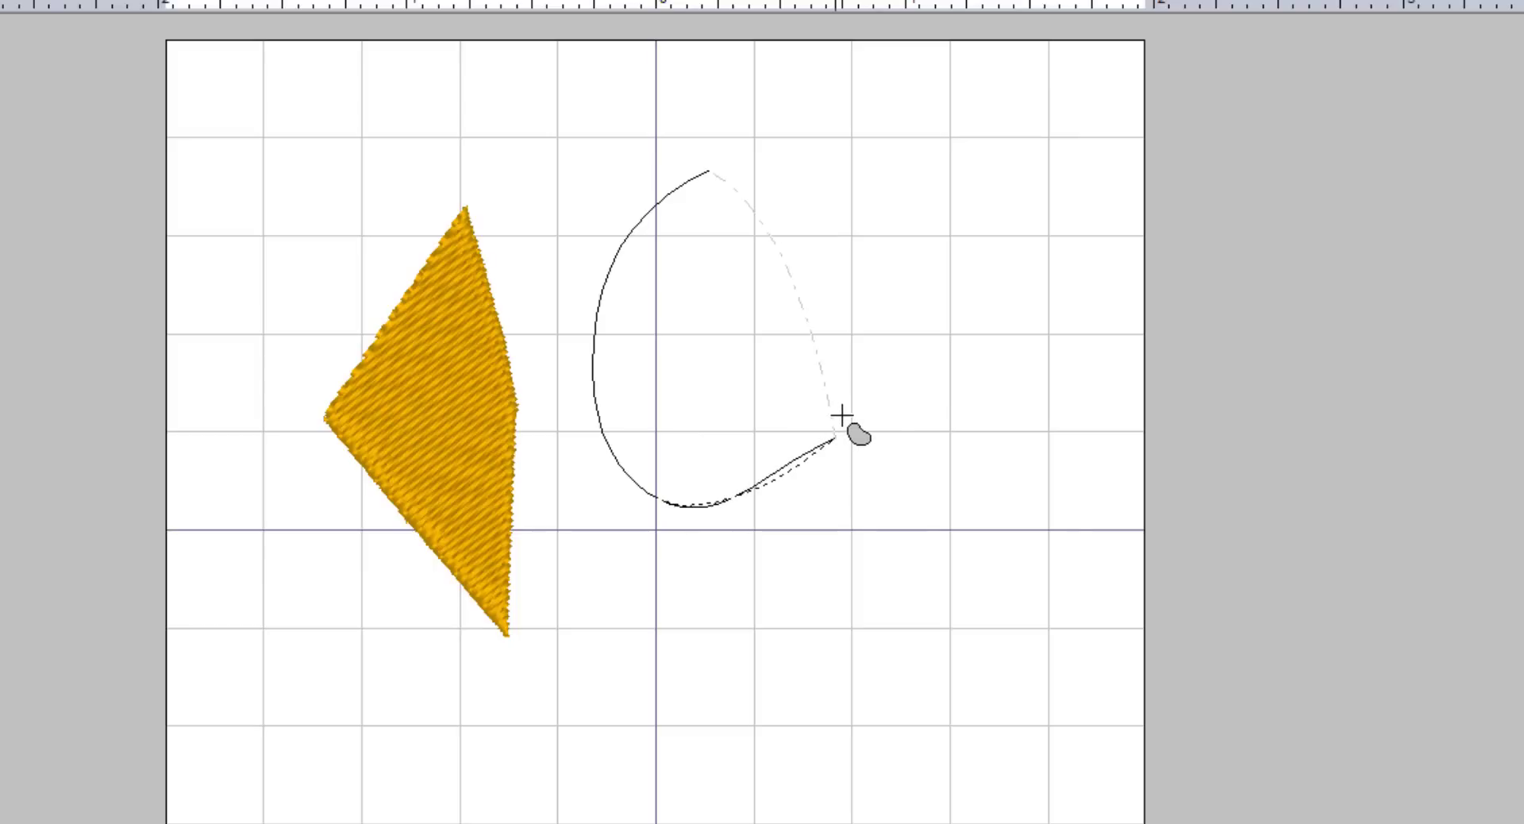
key(Return)
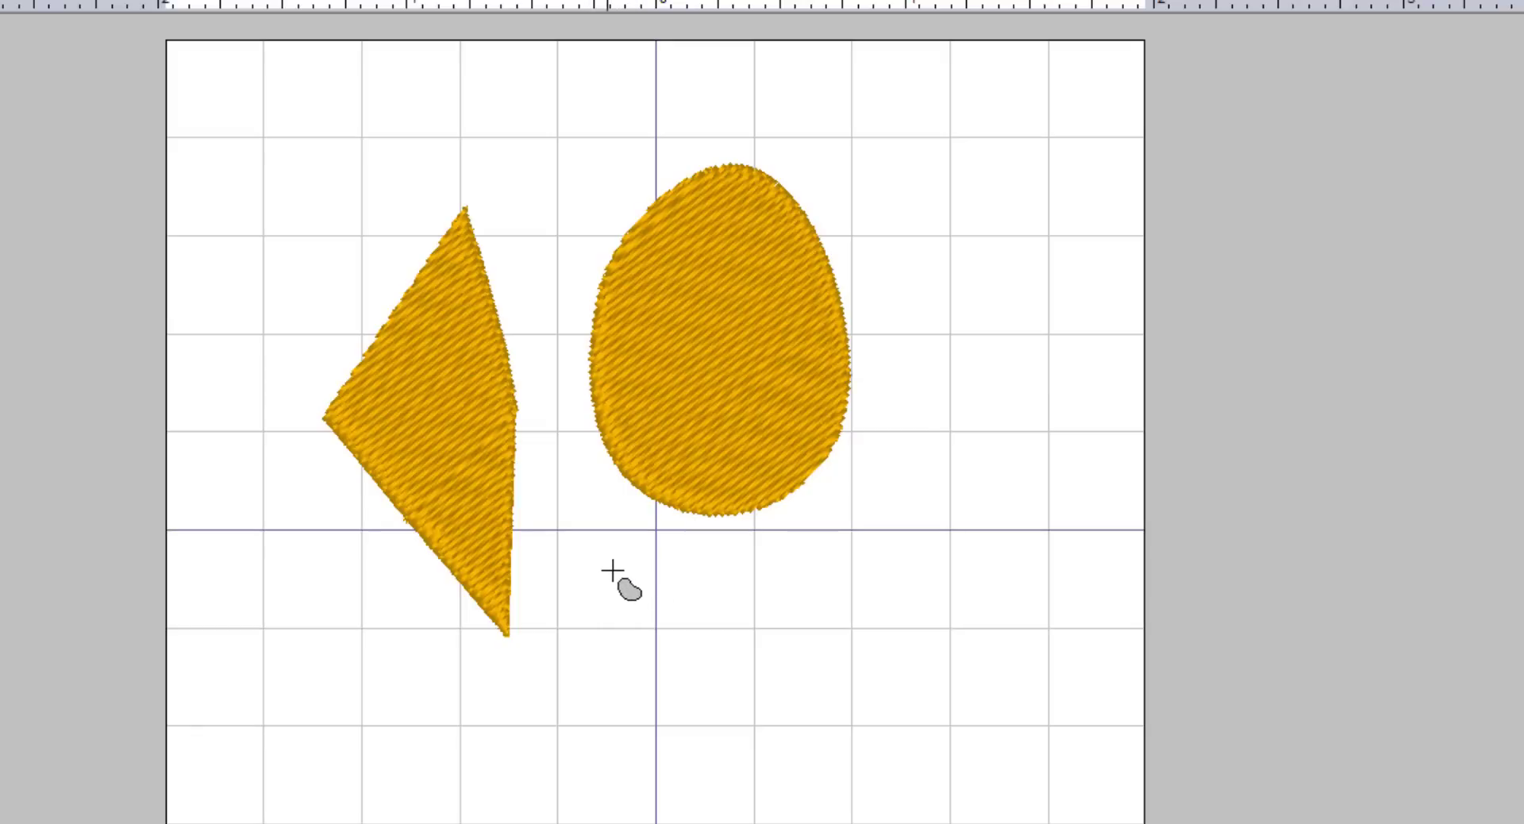
Draw a notched heart-like outline below the egg, mixing curved and straight segments.
click(538, 687)
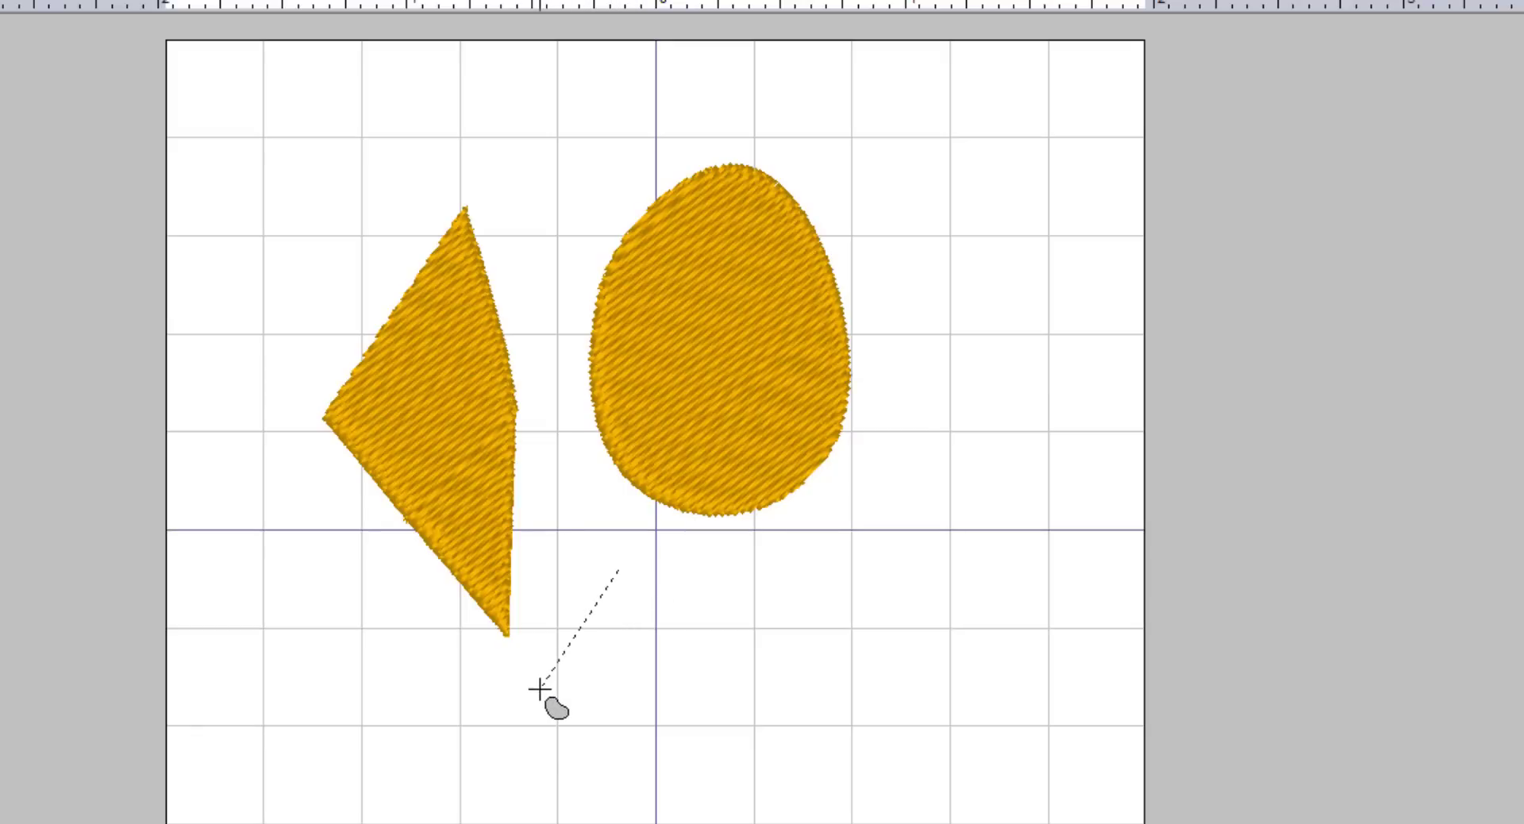
click(685, 793)
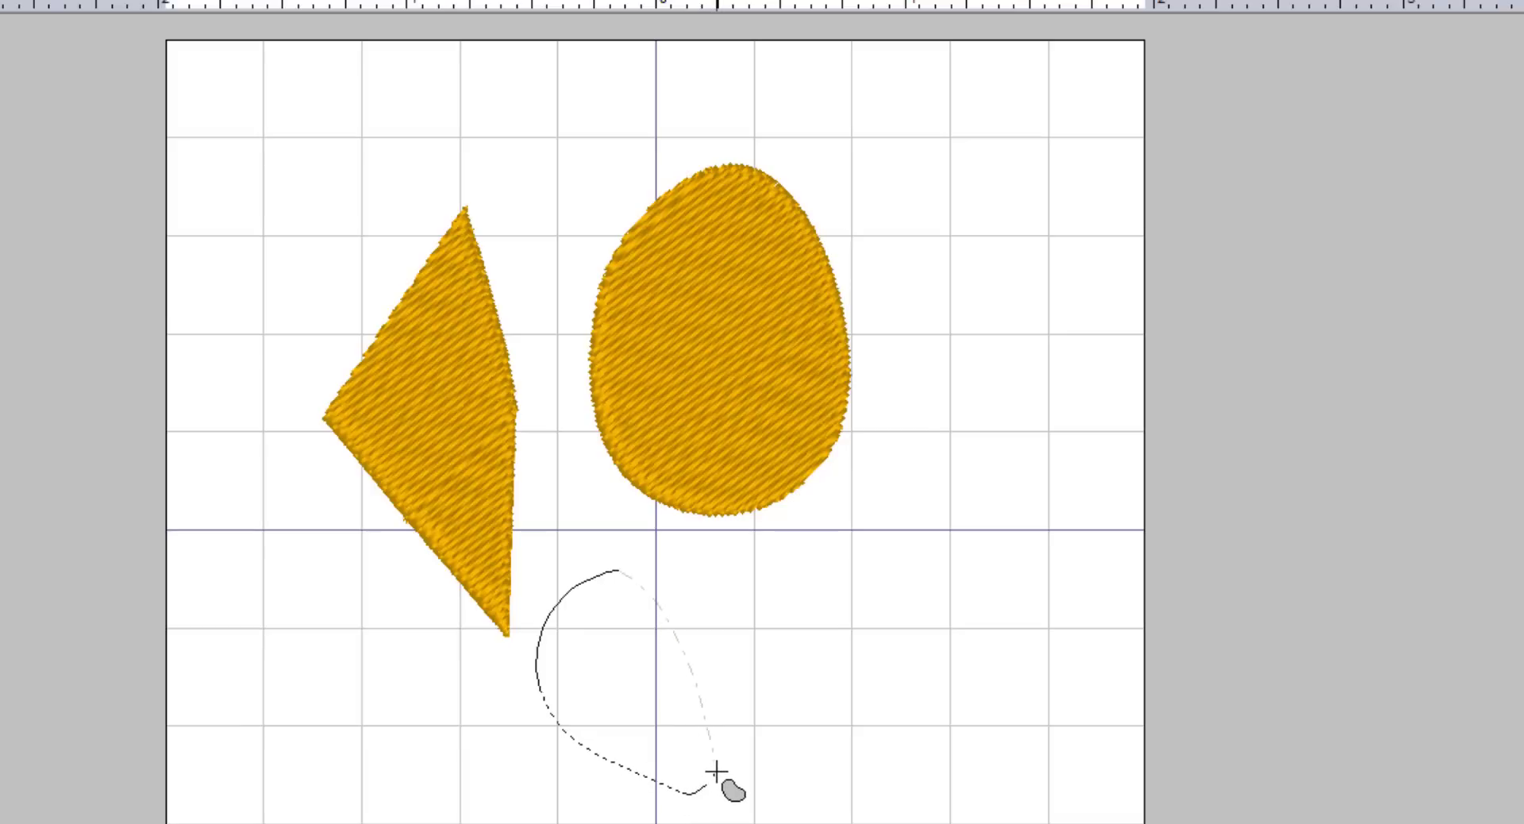
key(z)
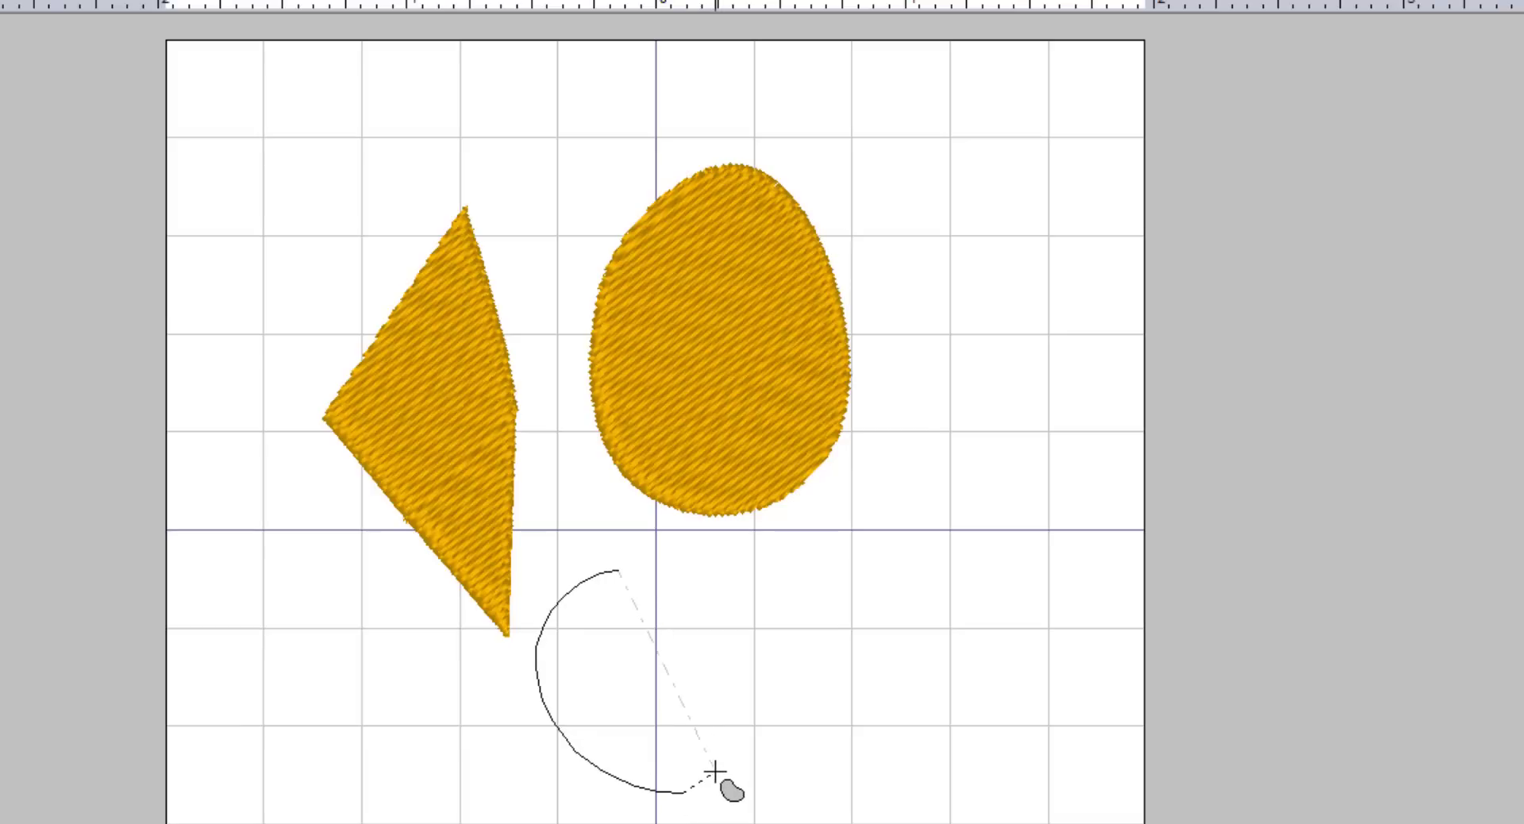
click(775, 697)
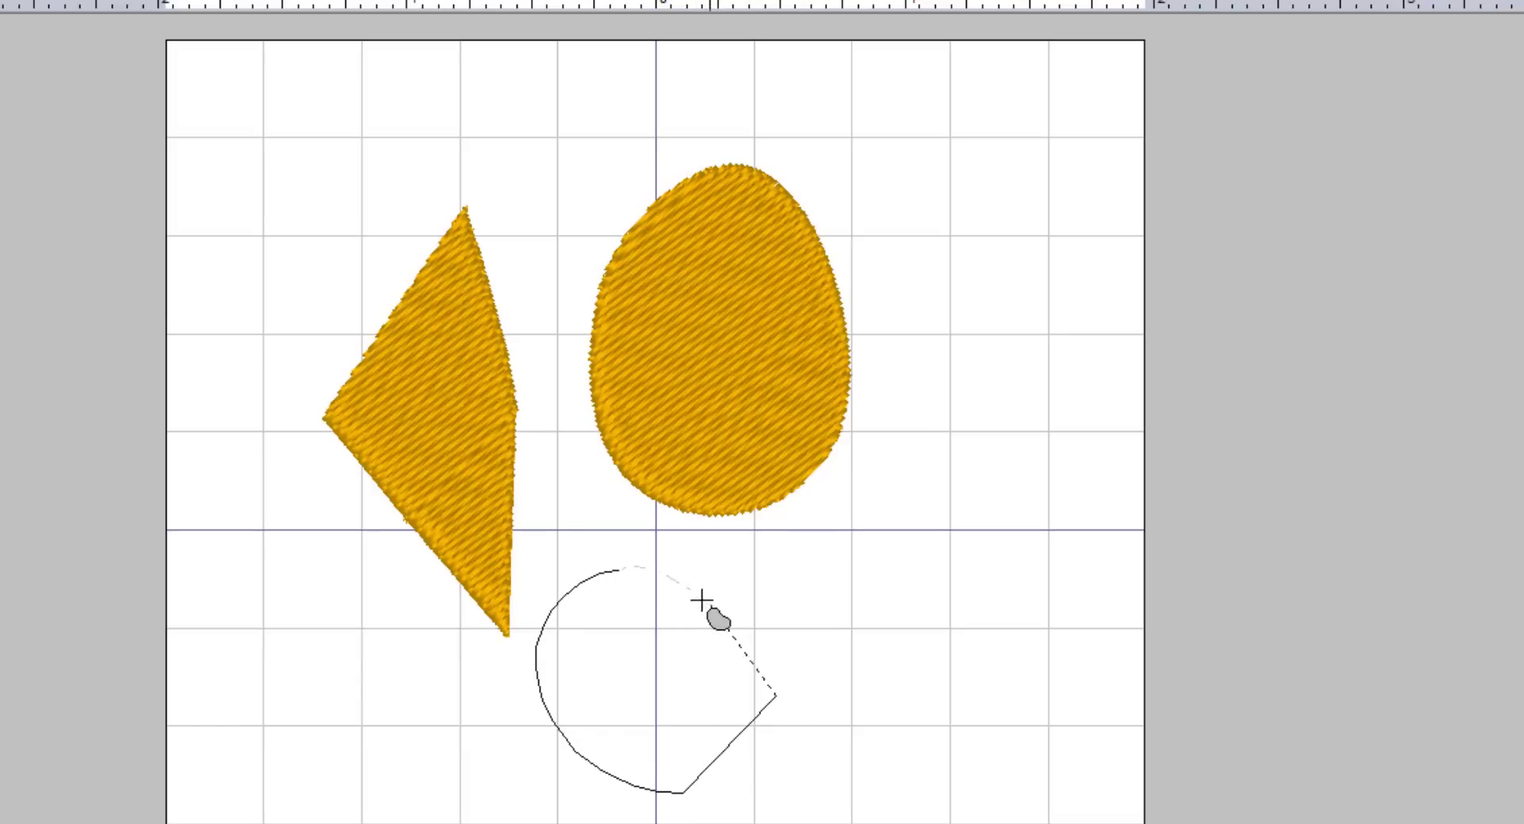
click(865, 566)
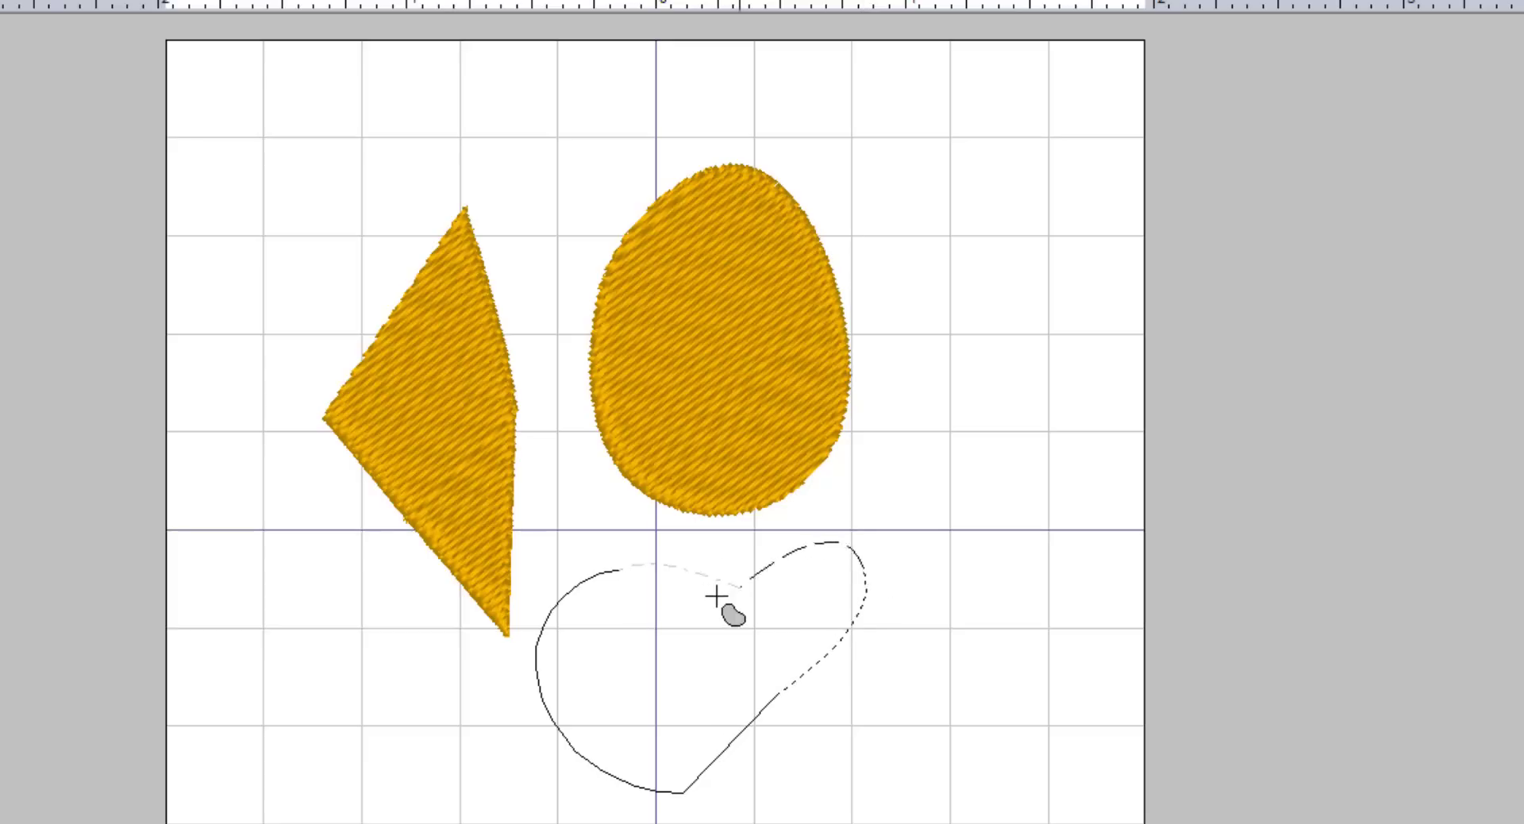
click(689, 592)
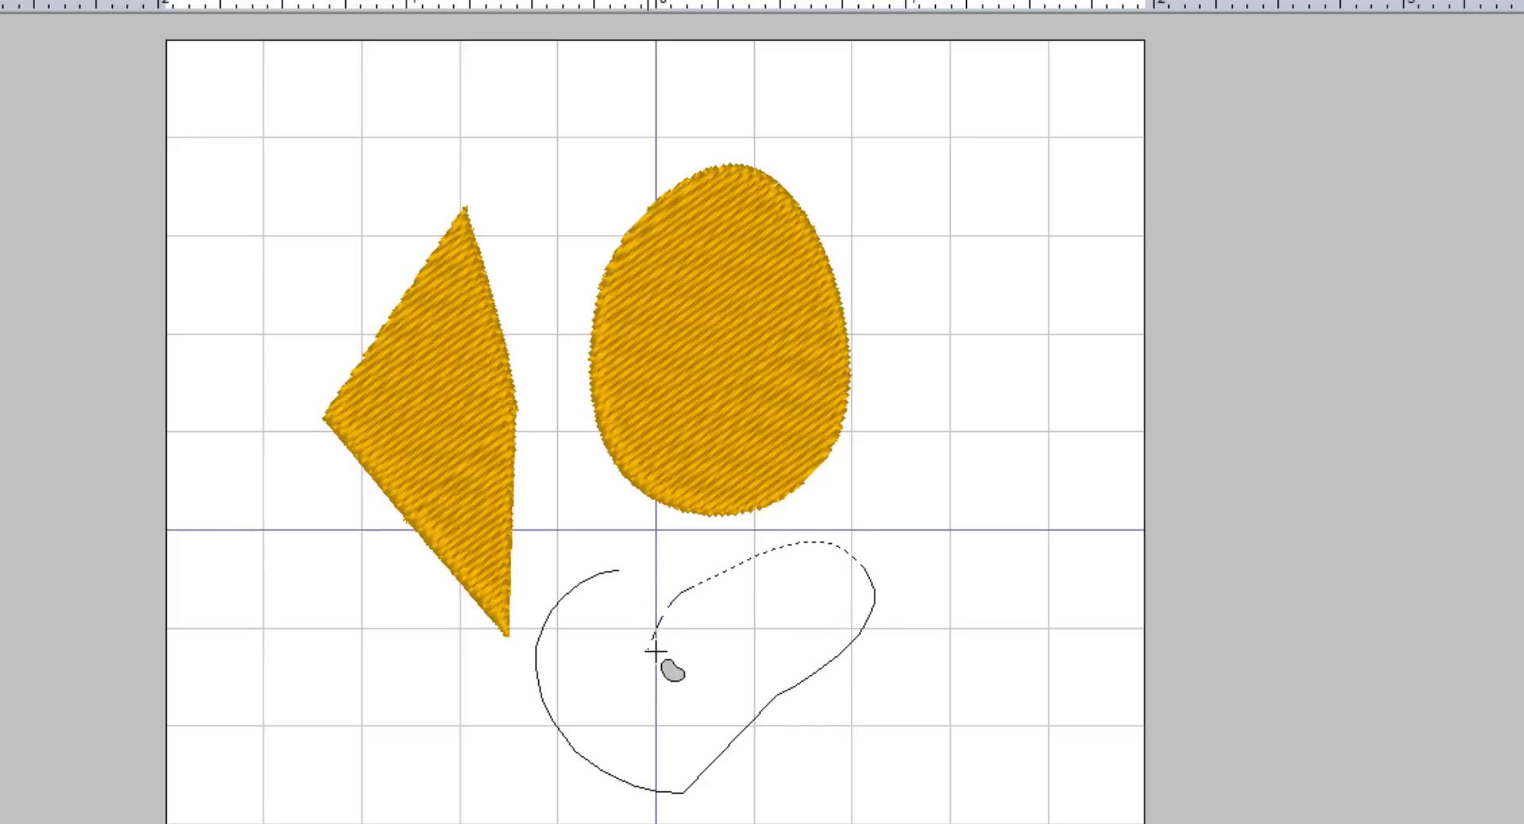
key(z)
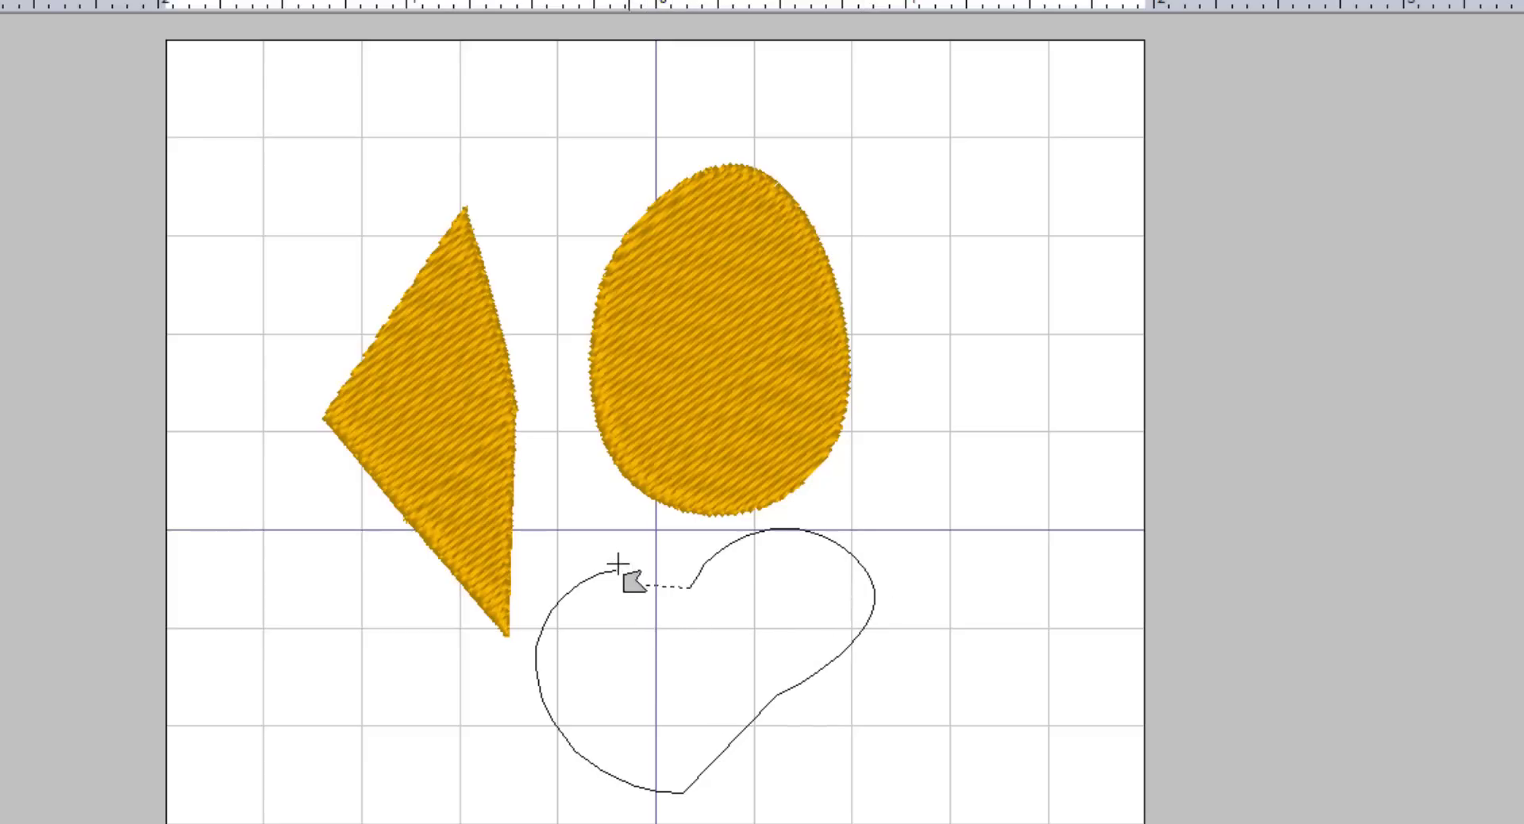
click(600, 517)
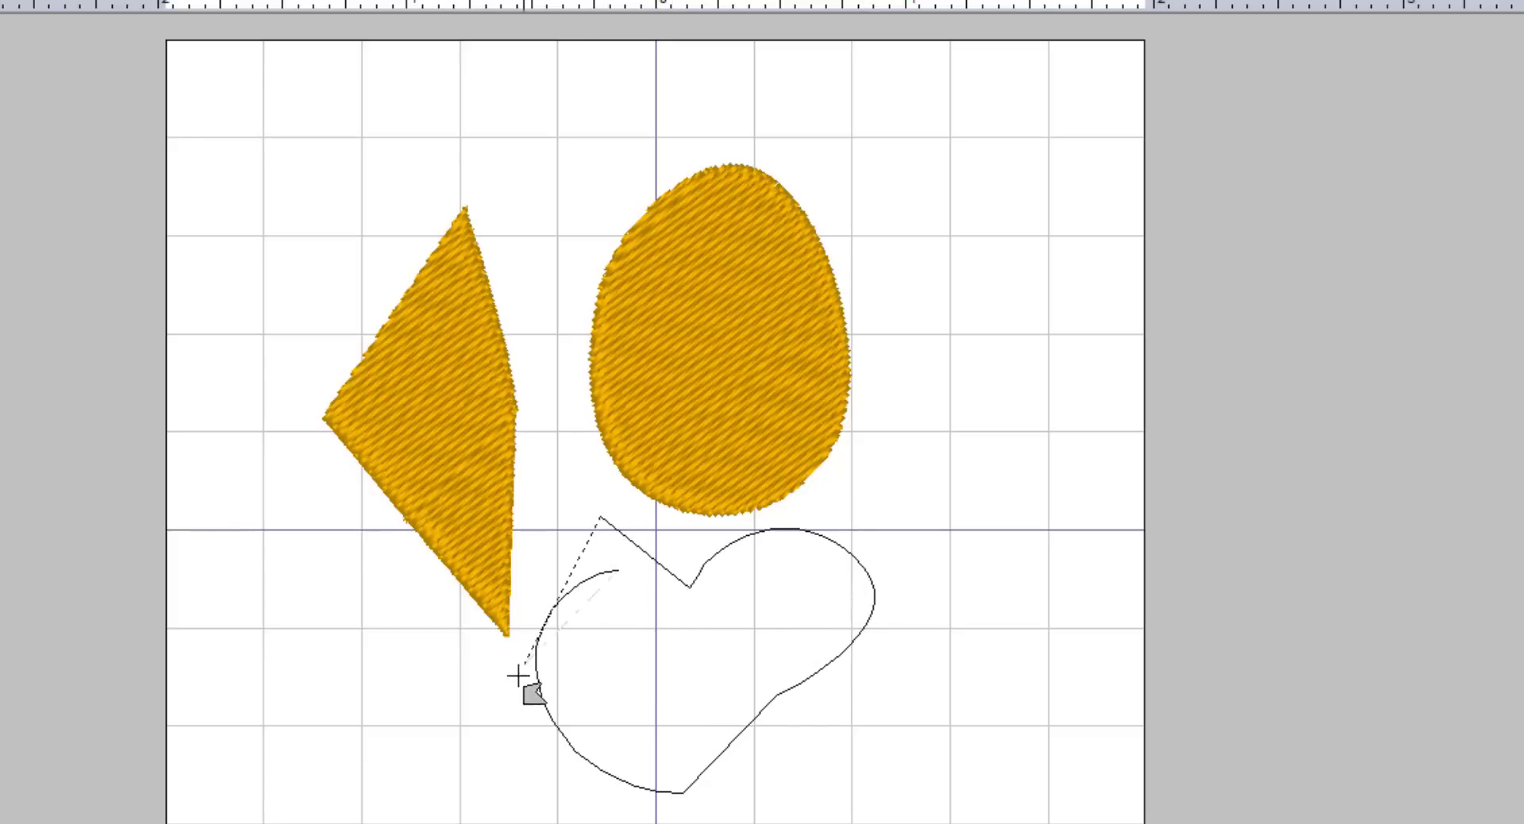
click(687, 679)
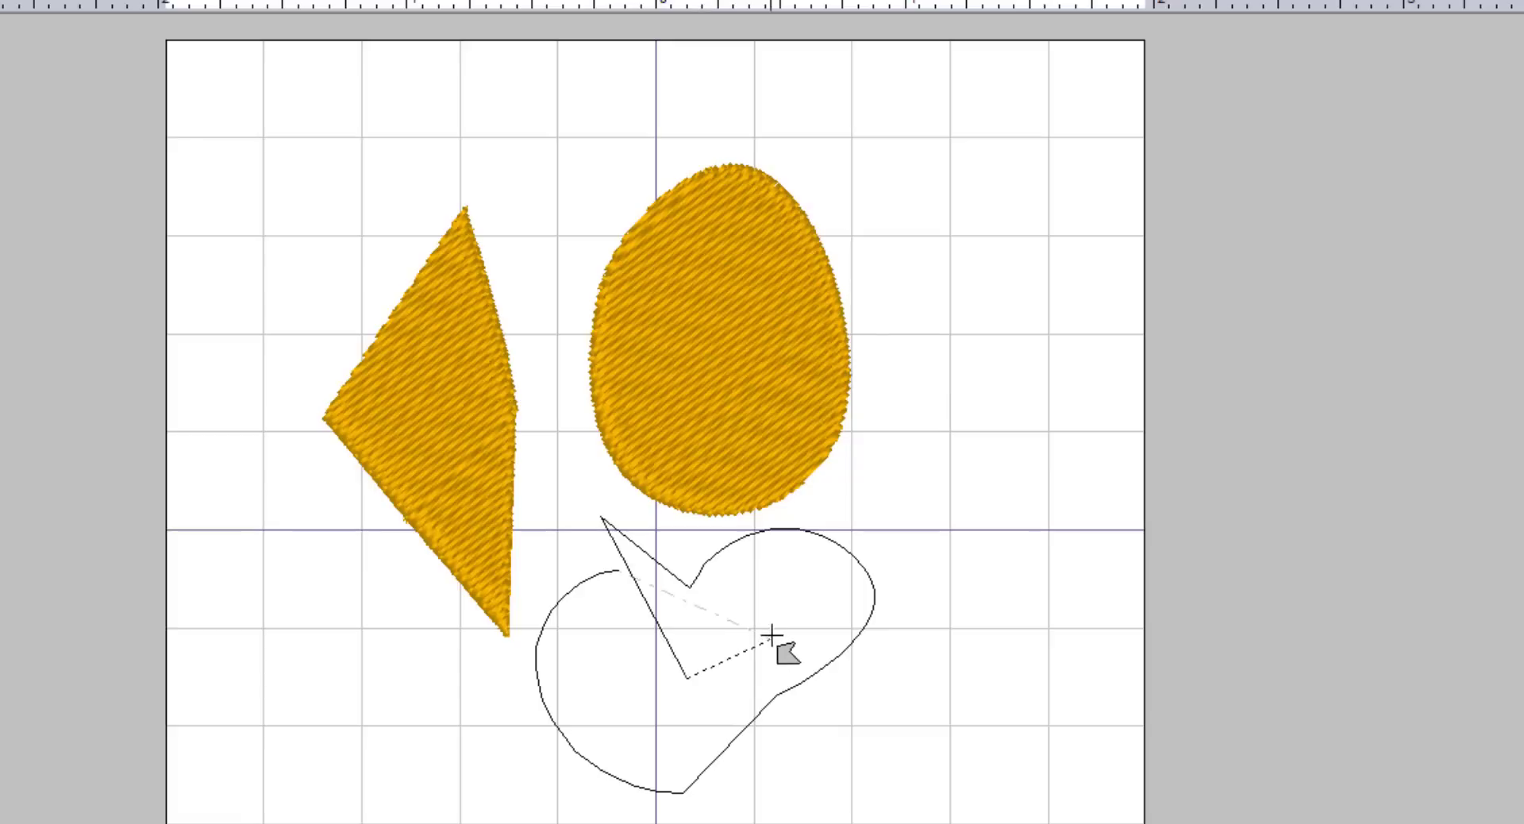
click(643, 705)
key(Return)
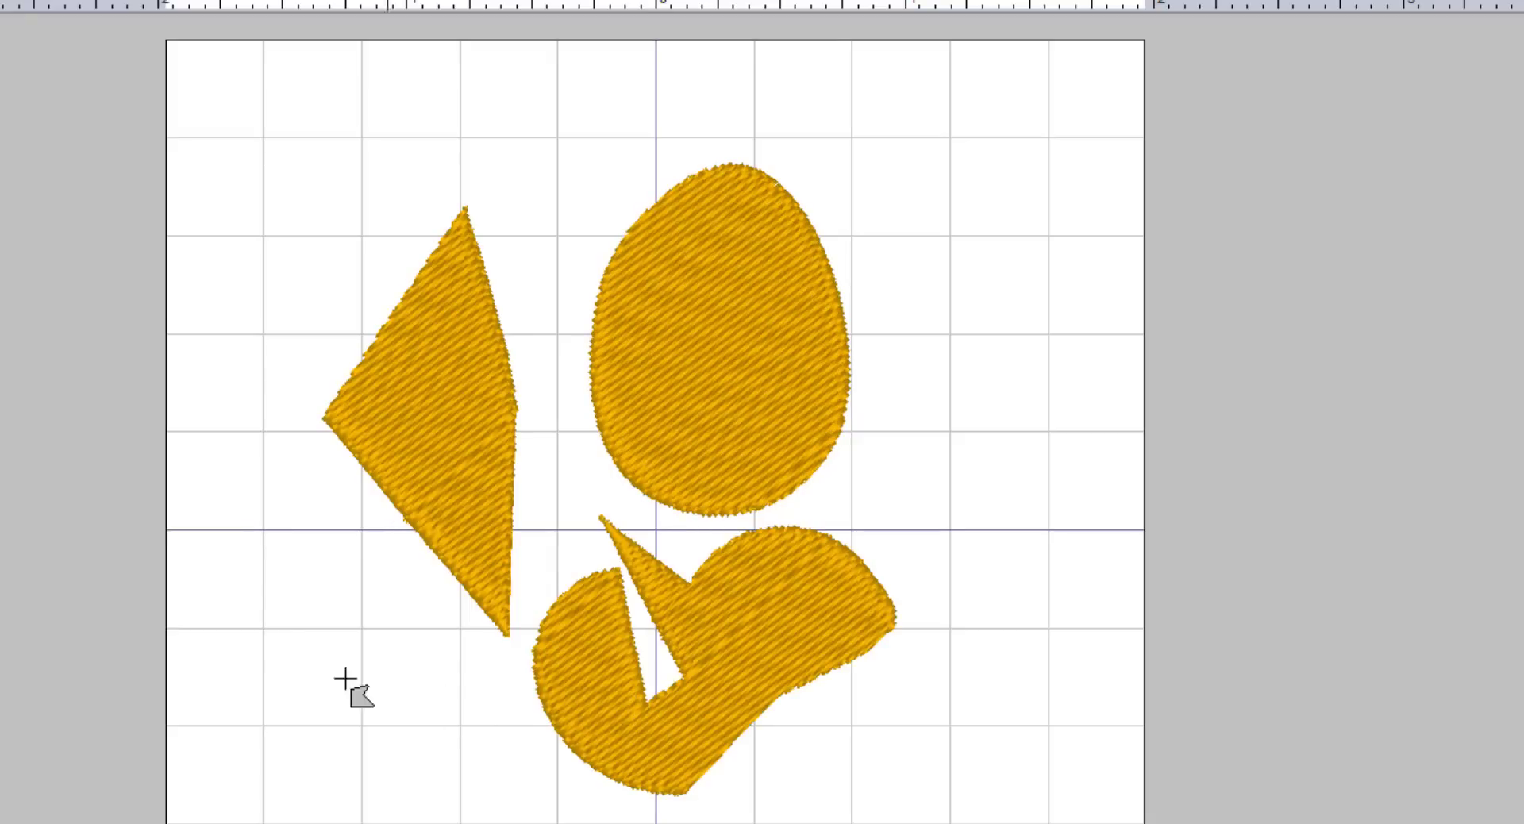